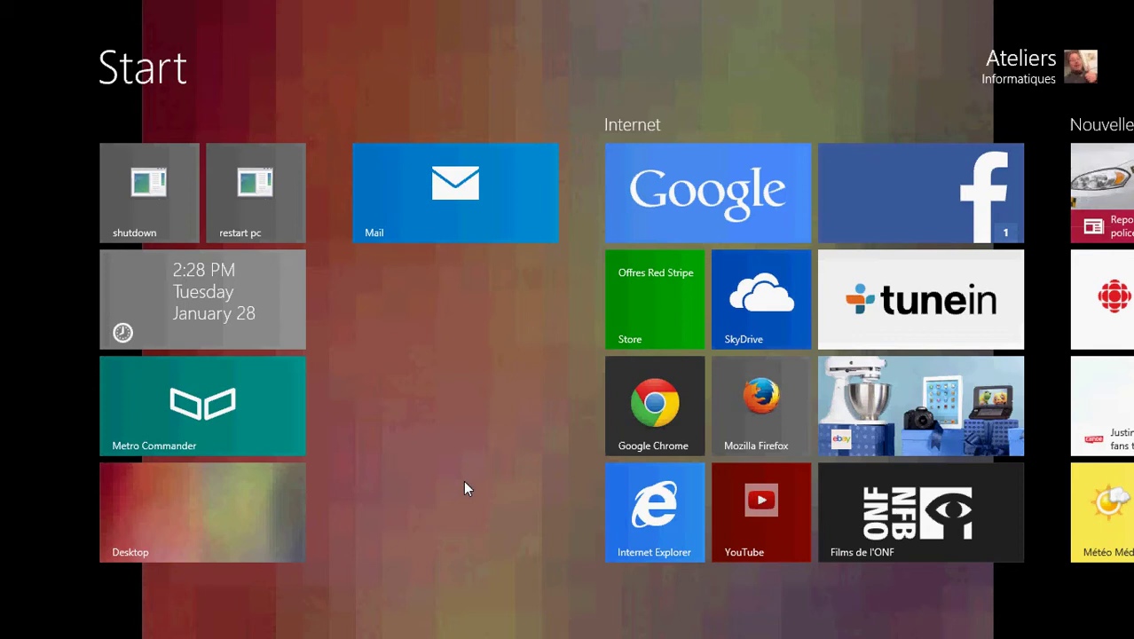
# Search the Store for 'photo in', open the installed Photo Inspiration page and scroll to its reviews
pyautogui.click(665, 293)
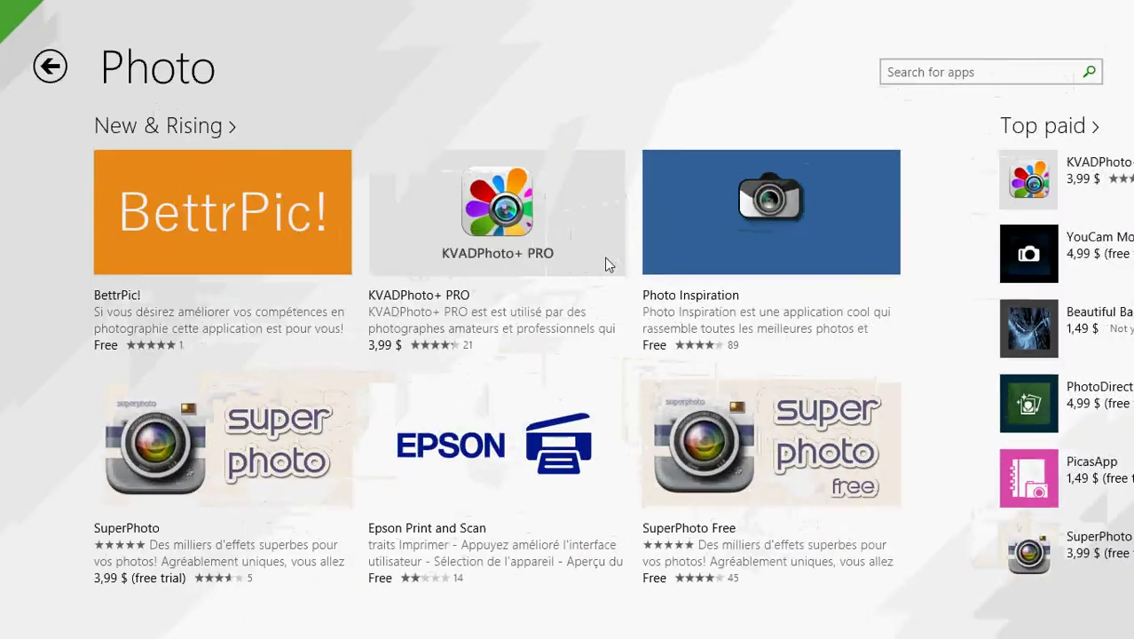
pyautogui.click(56, 68)
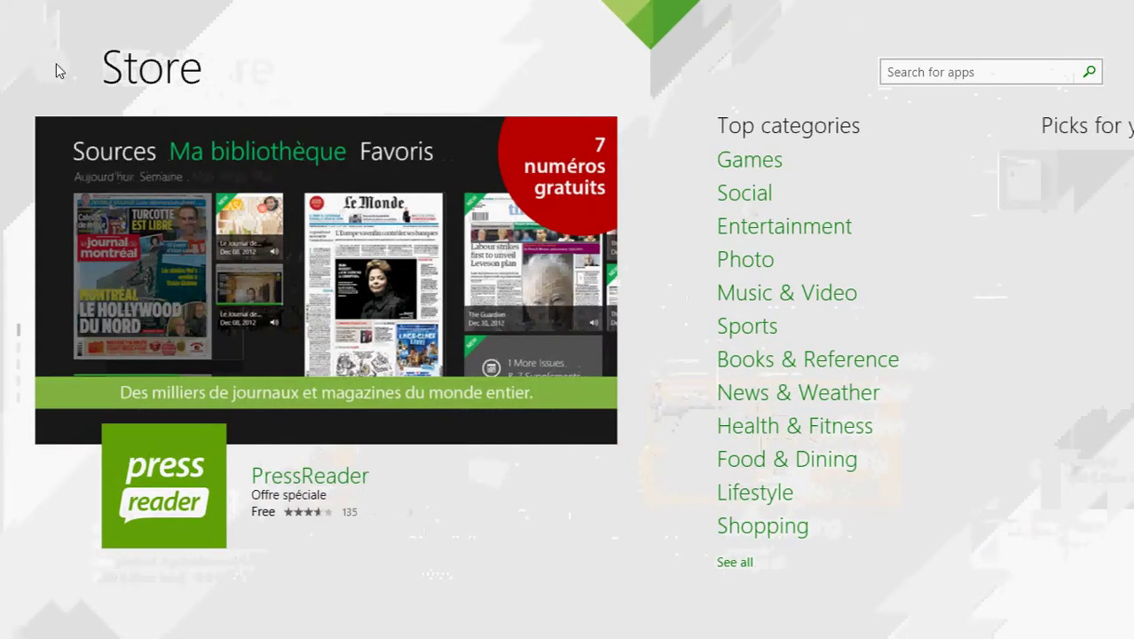
pyautogui.click(909, 78)
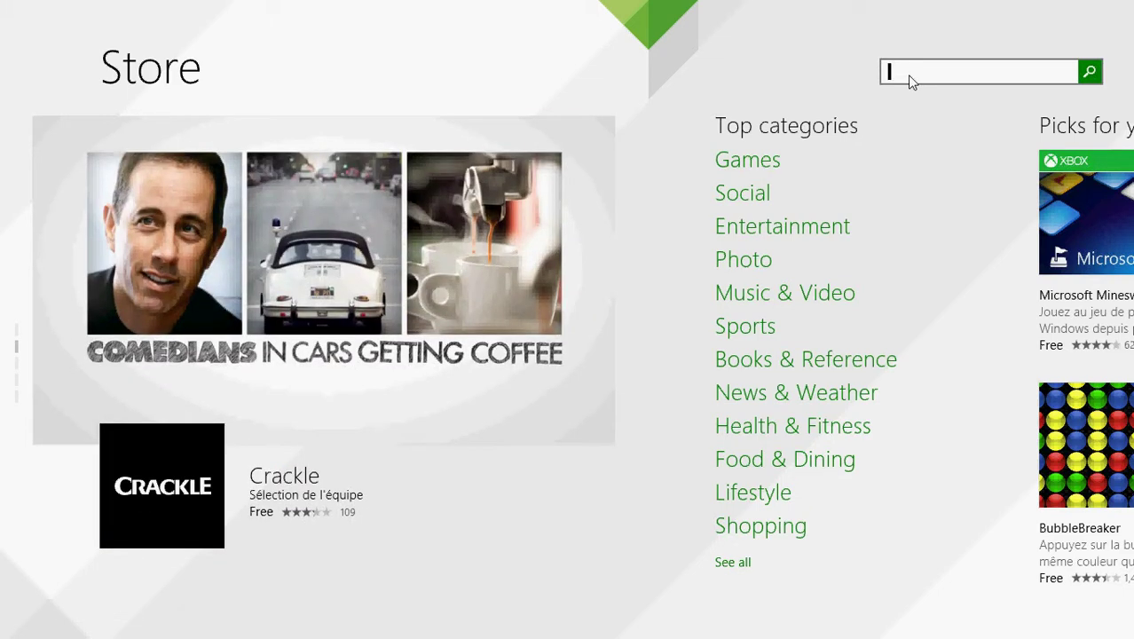
pyautogui.write('photo')
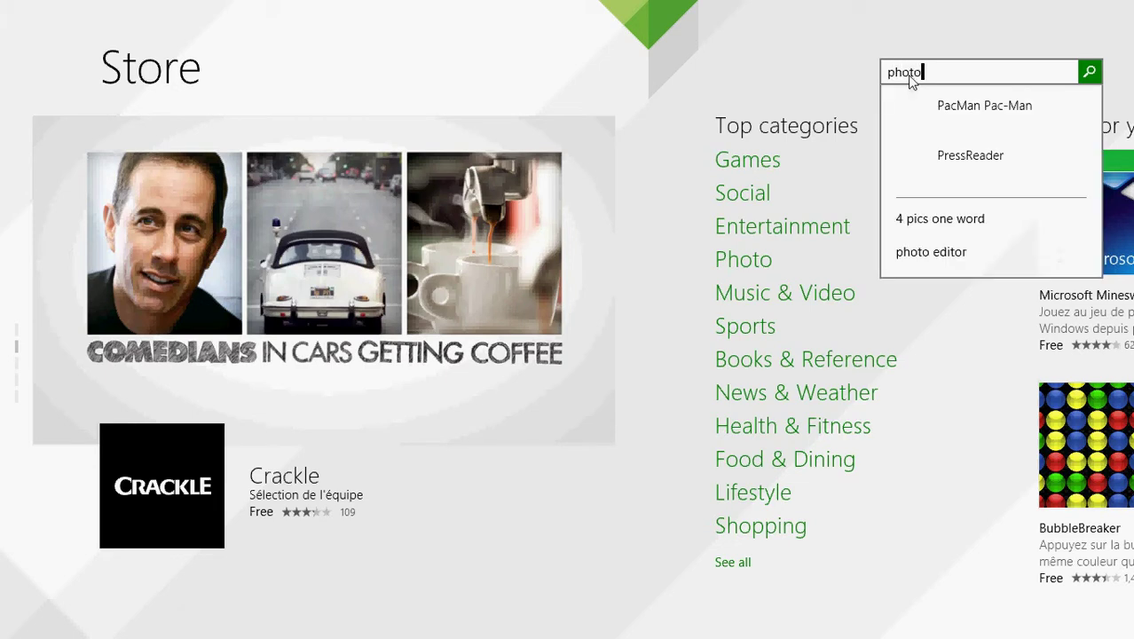
pyautogui.write(' in')
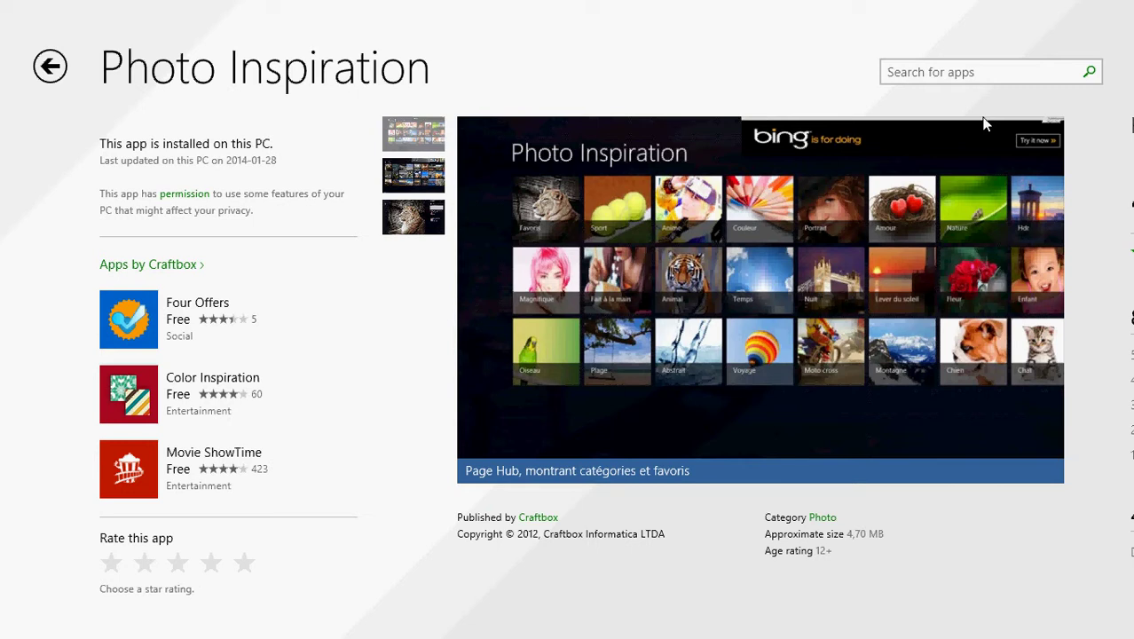
pyautogui.scroll(-3, 983, 124)
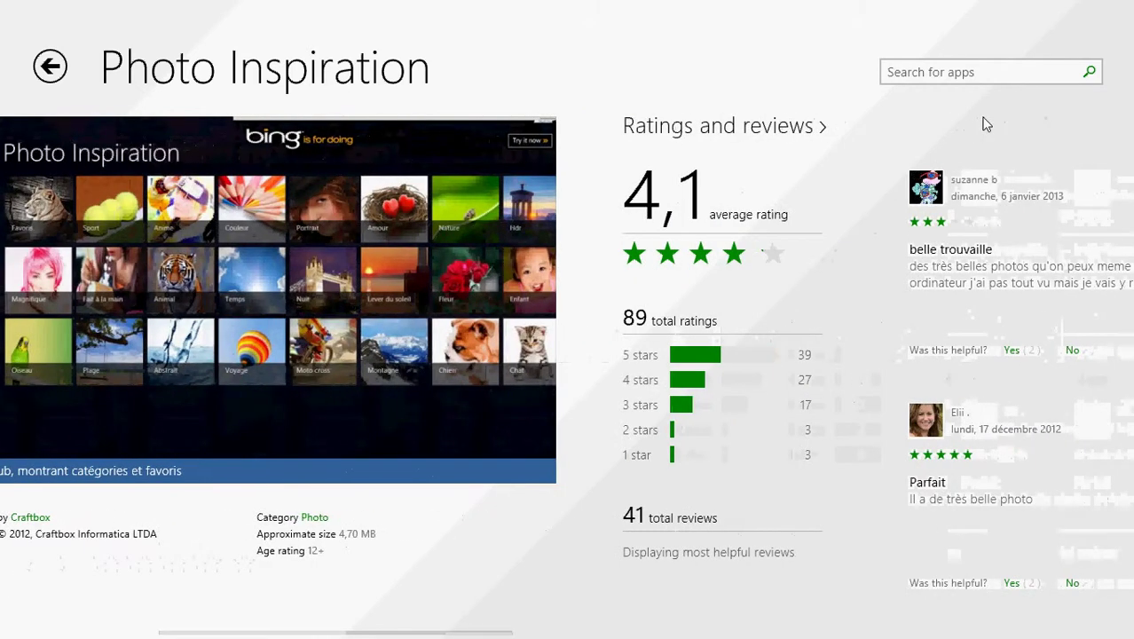
pyautogui.scroll(-2, 983, 124)
pyautogui.scroll(5, 983, 124)
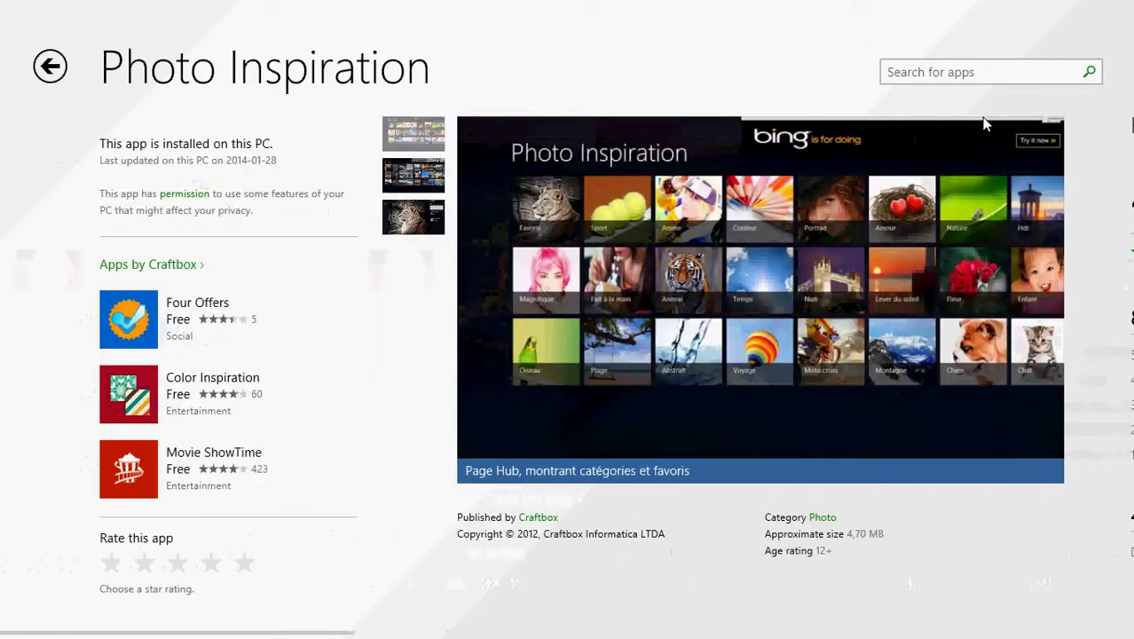
# Pin Photo Inspiration to the Start screen from the Apps list
pyautogui.press('super')
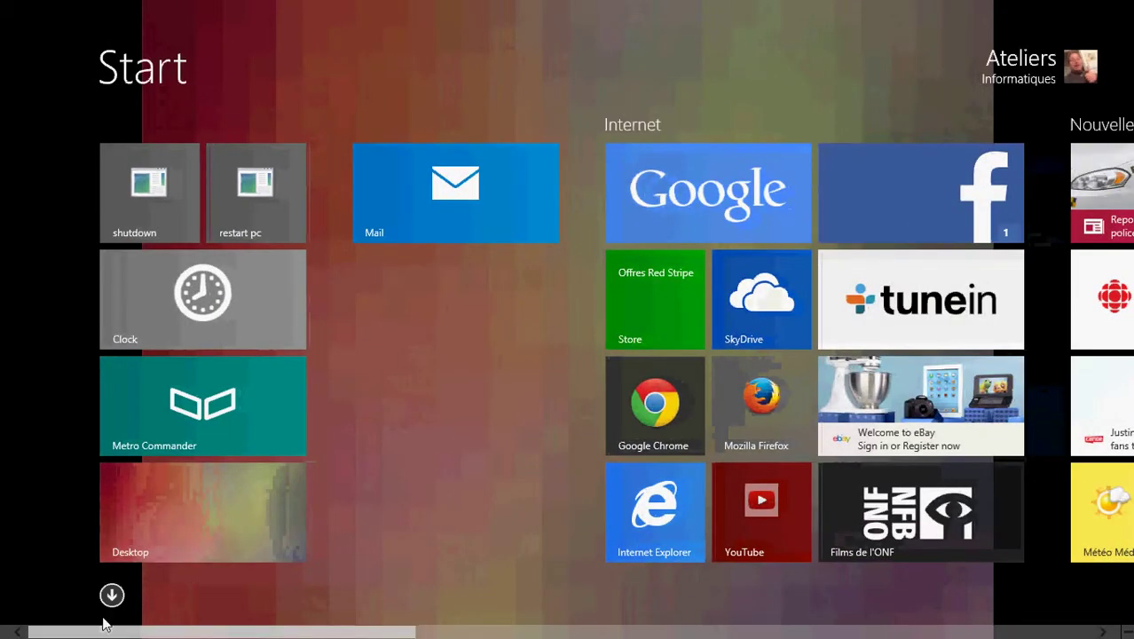
pyautogui.click(112, 594)
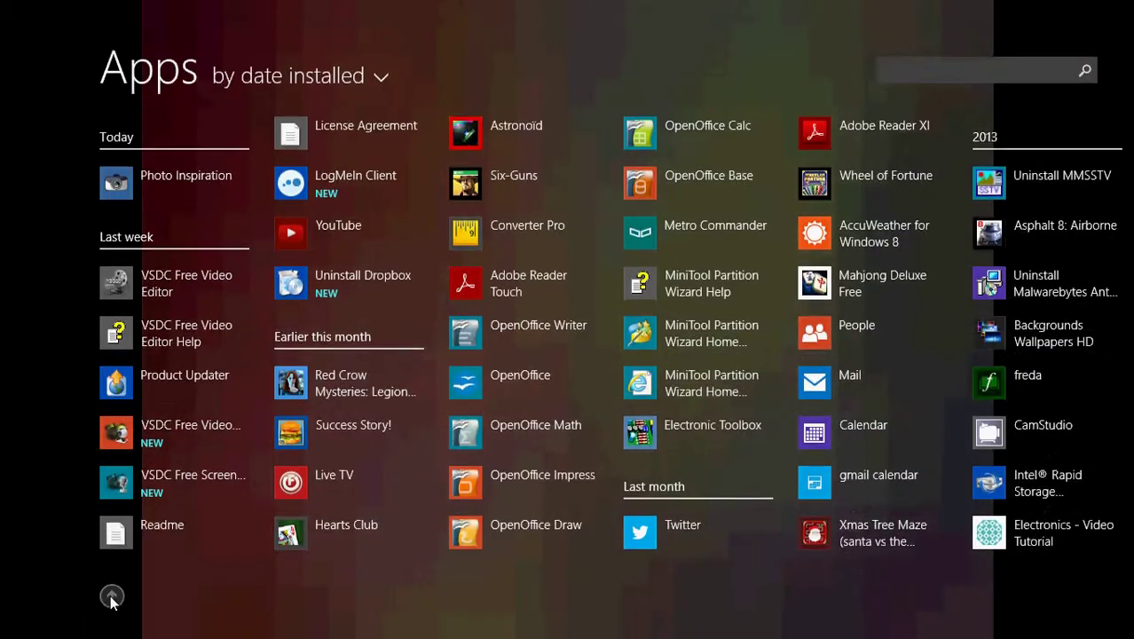
pyautogui.rightClick(124, 195)
pyautogui.rightClick(124, 193)
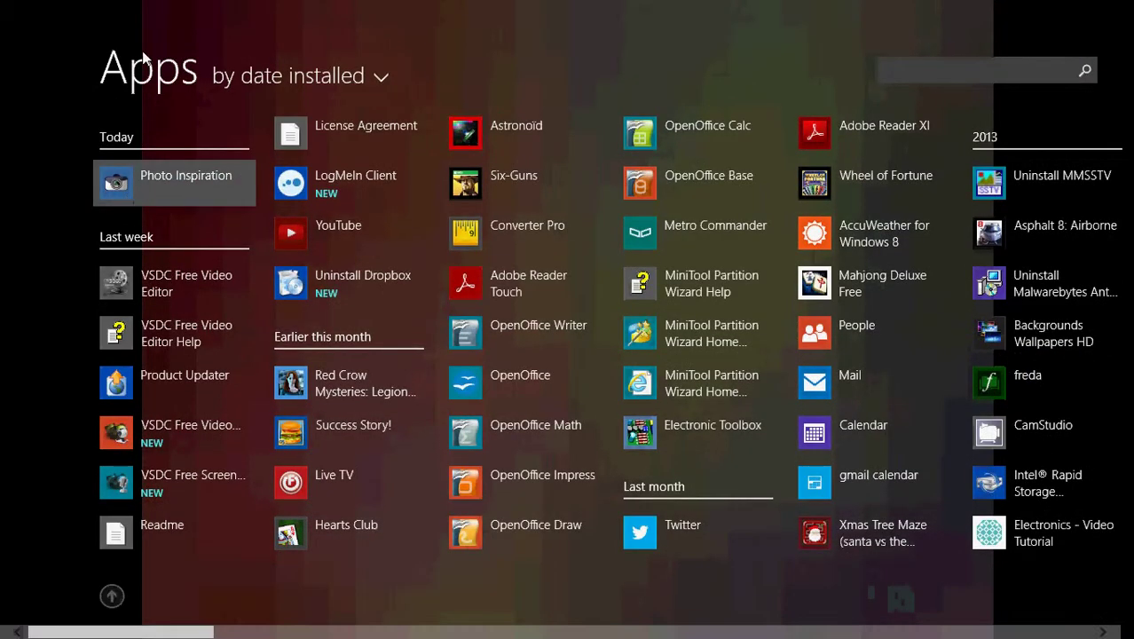
pyautogui.rightClick(174, 201)
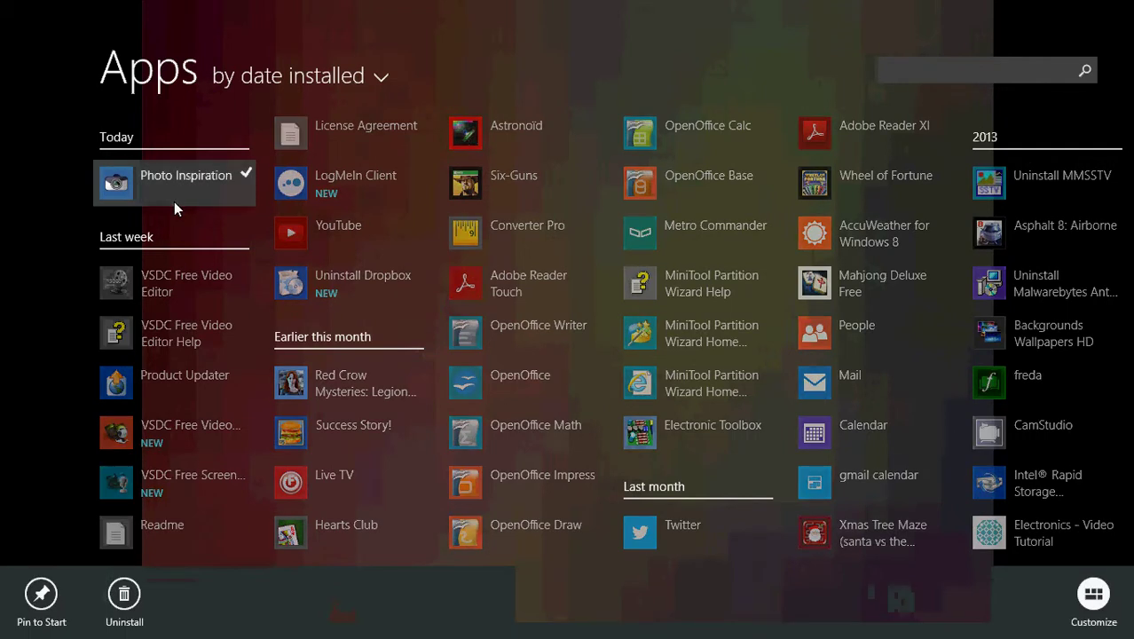
pyautogui.click(39, 599)
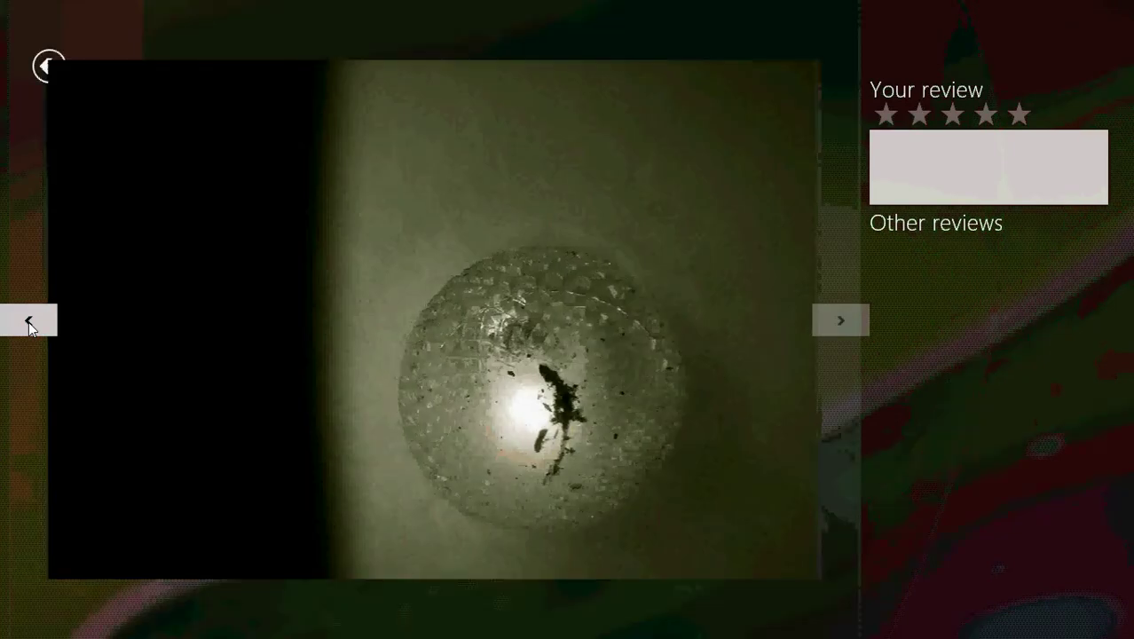
# Back out of the abstract photo to the app hub and open the Nature category
pyautogui.click(45, 64)
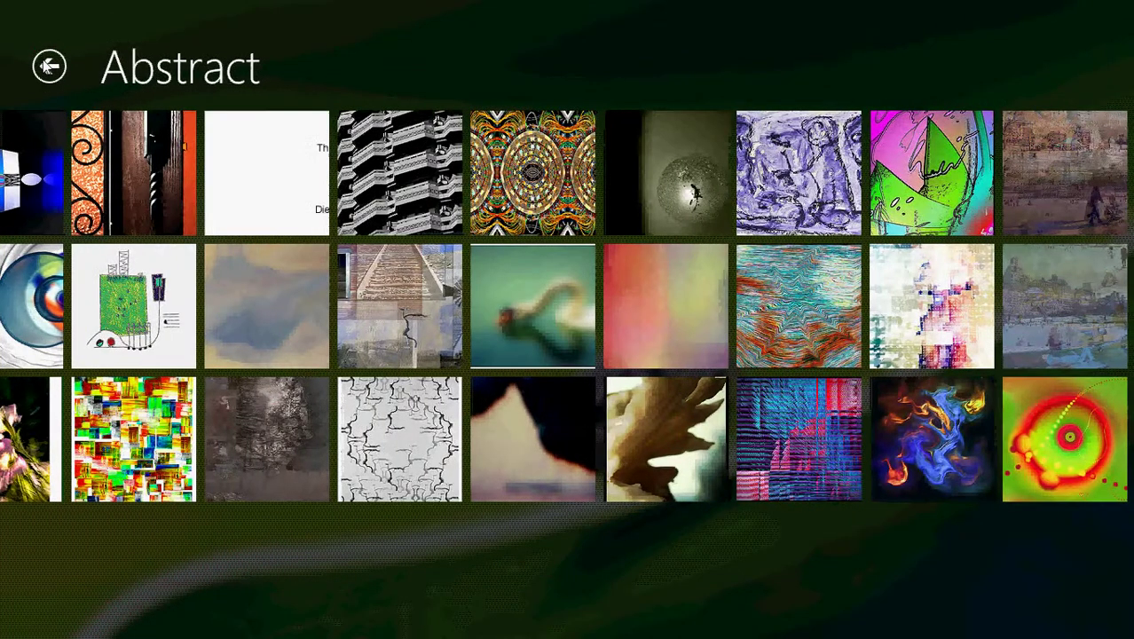
pyautogui.click(47, 64)
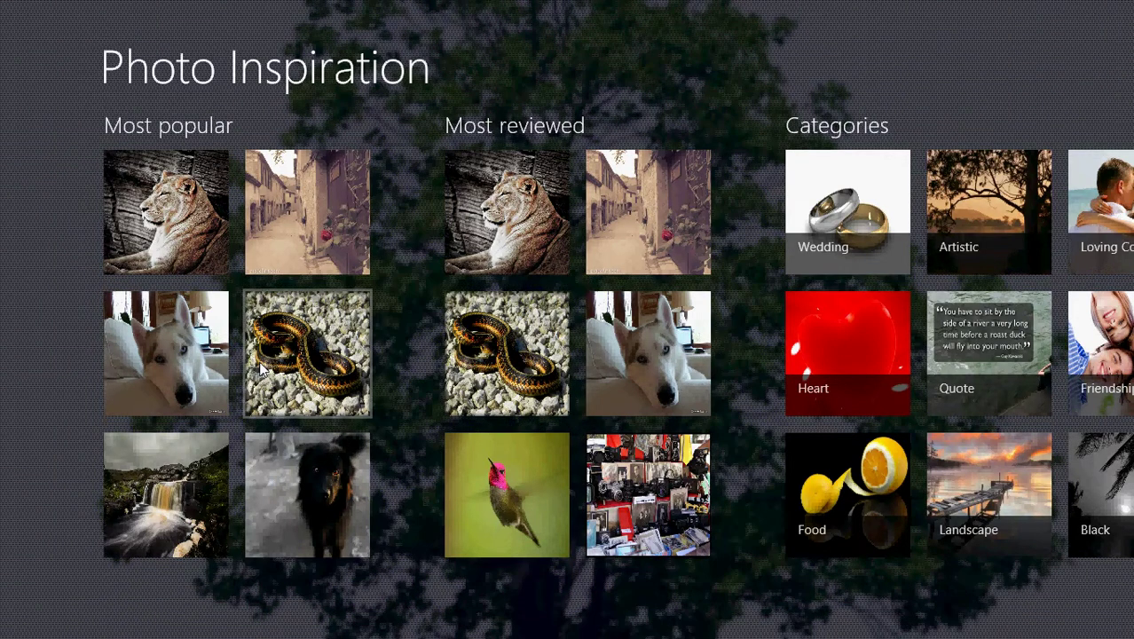
pyautogui.hscroll(3, 260, 368)
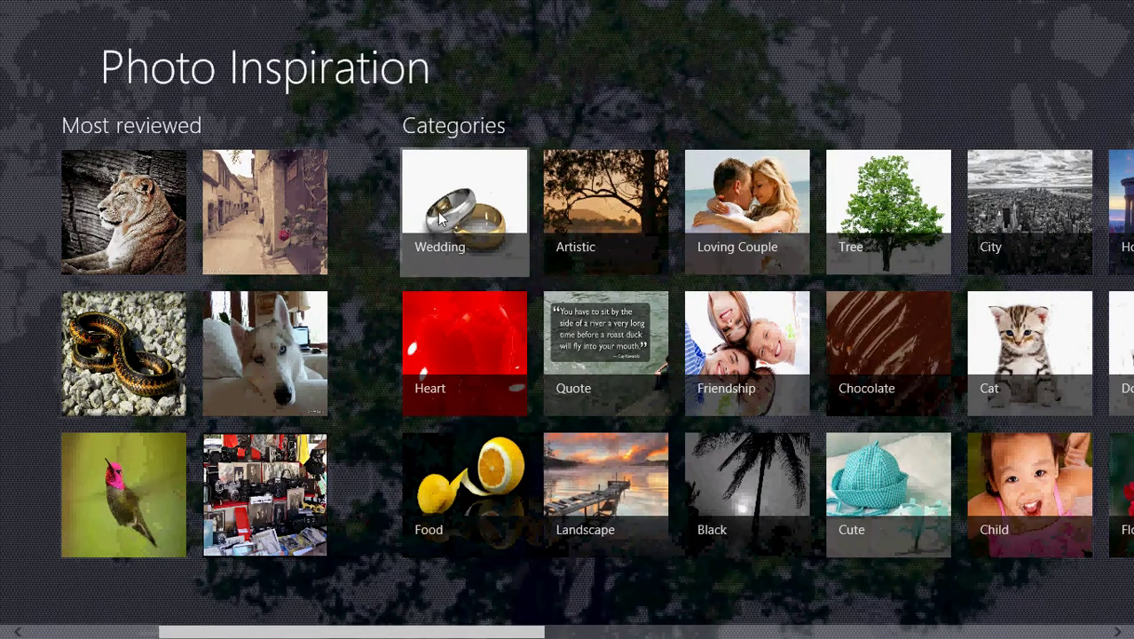
pyautogui.hscroll(-3, 437, 211)
pyautogui.hscroll(6, 439, 218)
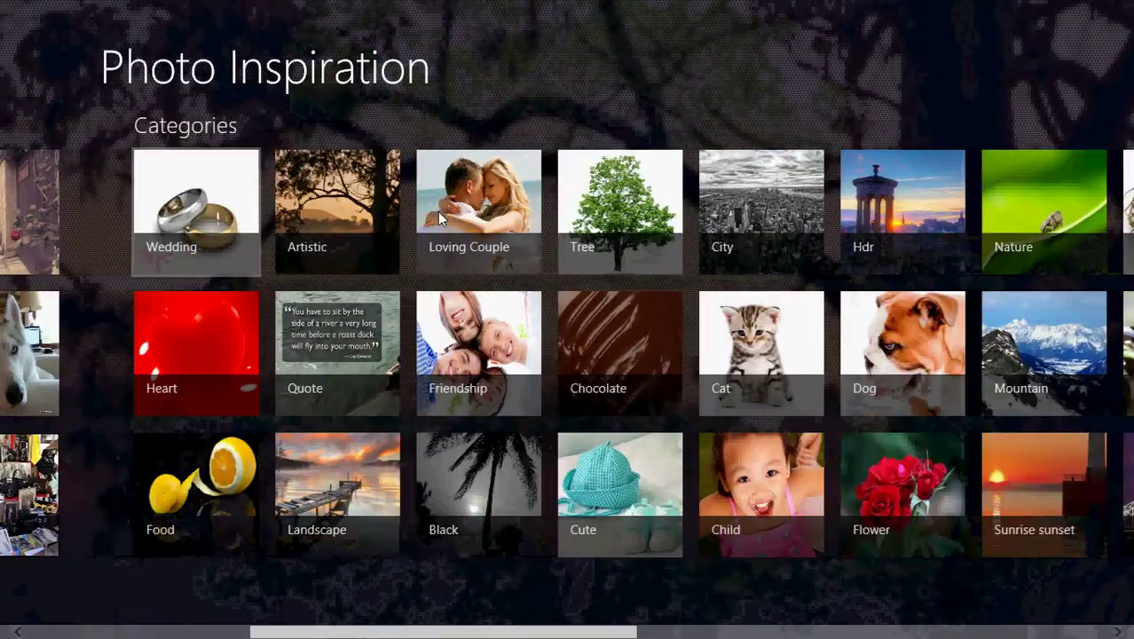
pyautogui.hscroll(1, 440, 218)
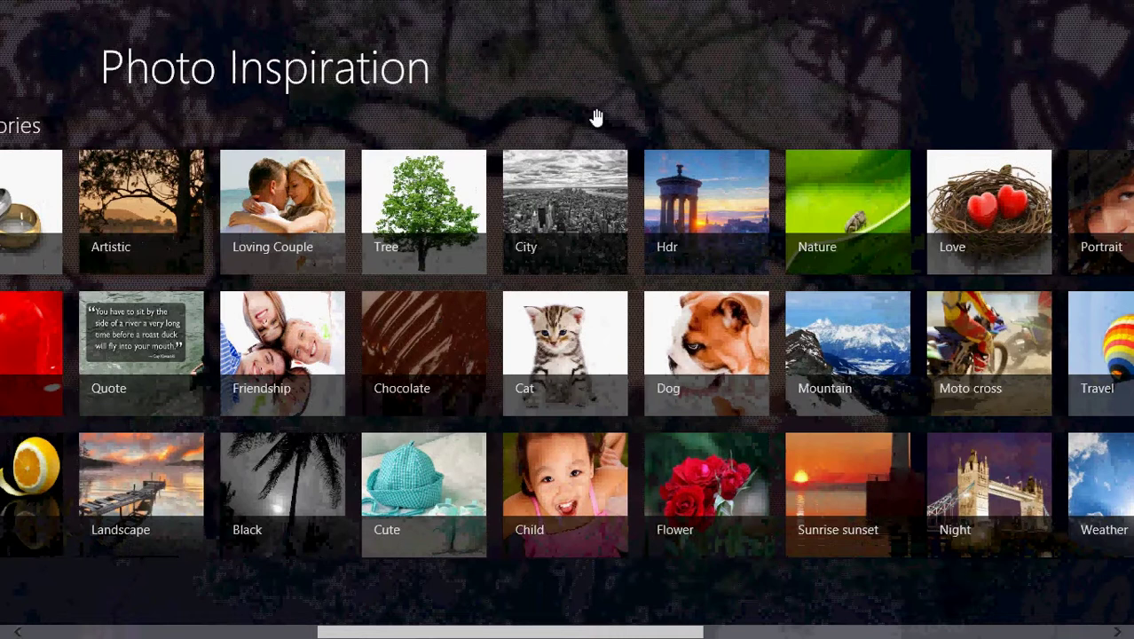
pyautogui.click(841, 224)
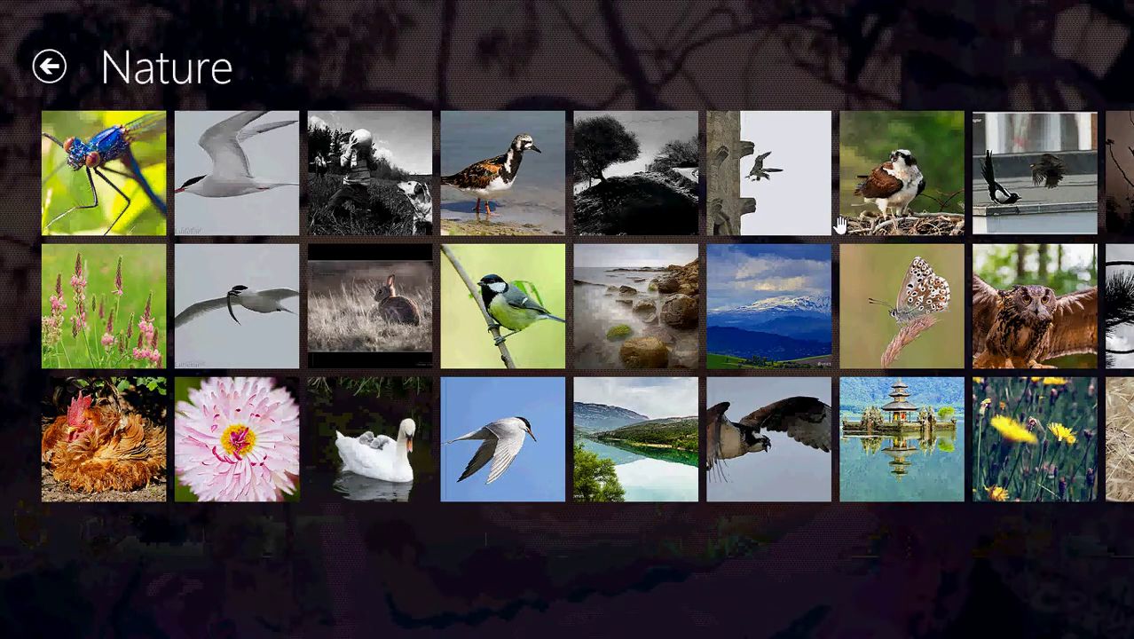
# Scroll through the Nature photo grid until the orange sunset thumbnail appears
pyautogui.scroll(-10, 841, 223)
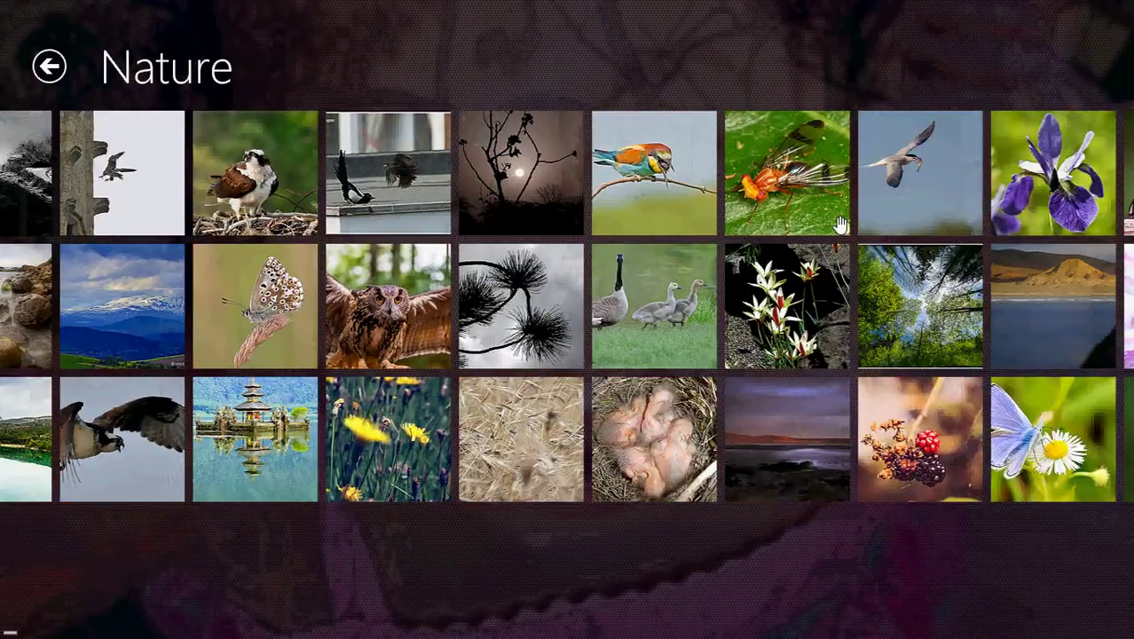
pyautogui.scroll(-1, 841, 224)
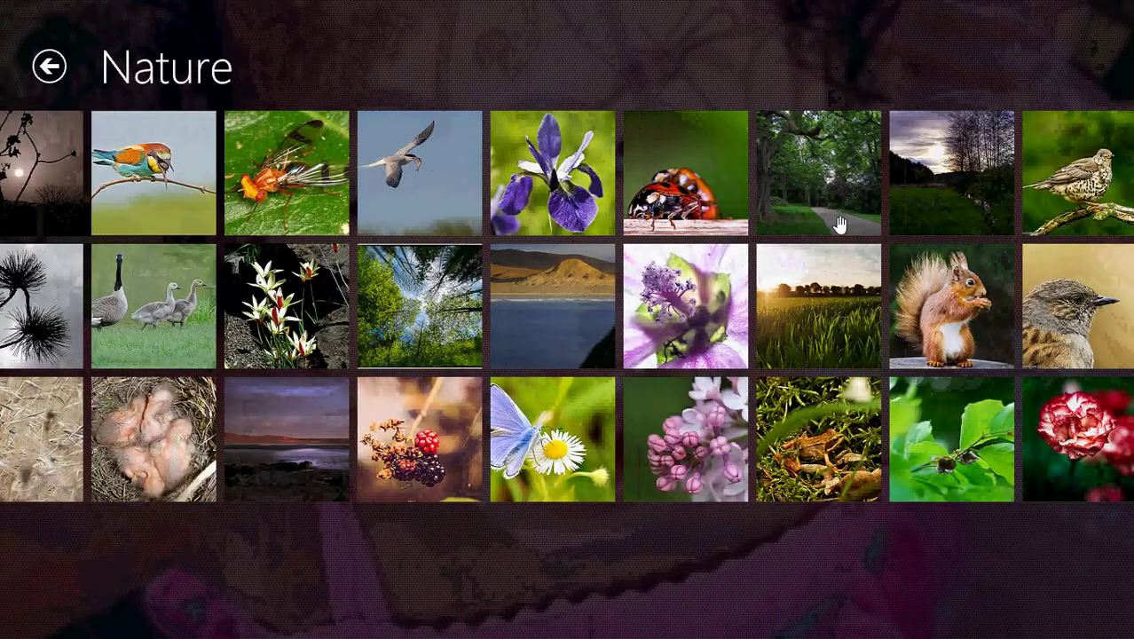
pyautogui.scroll(-4, 821, 435)
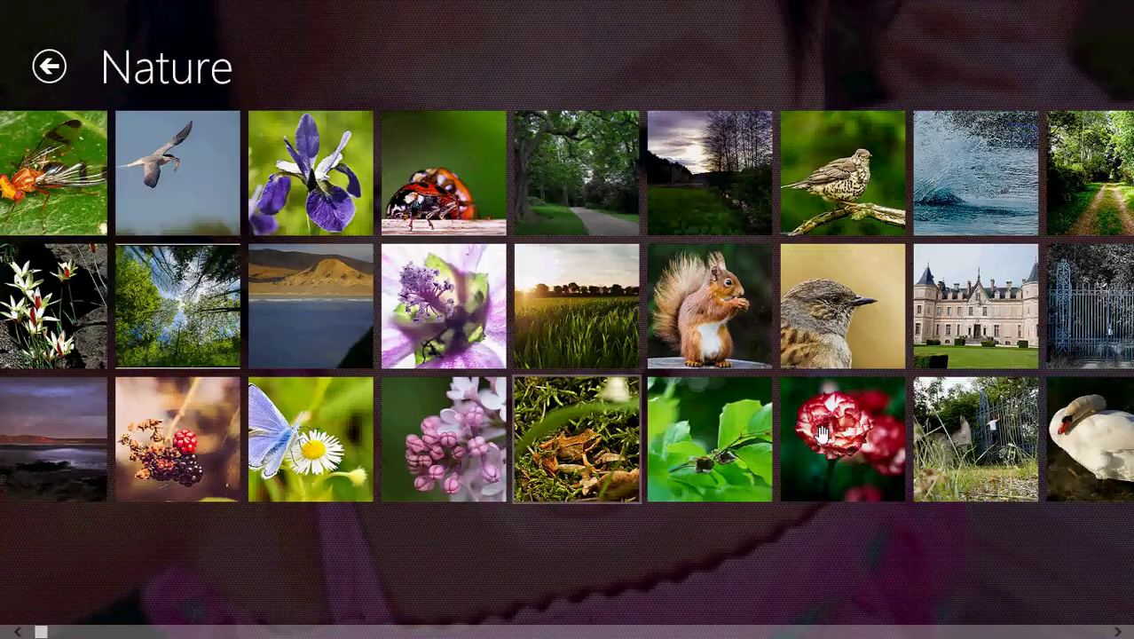
pyautogui.scroll(-1, 820, 435)
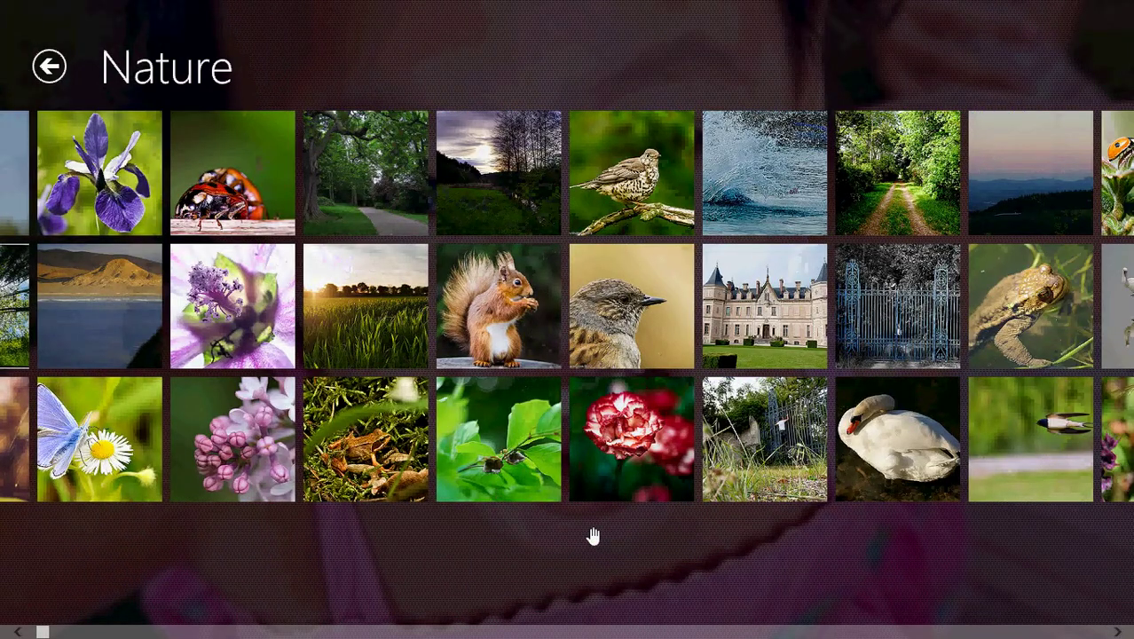
pyautogui.scroll(-5, 593, 536)
pyautogui.scroll(-6, 593, 536)
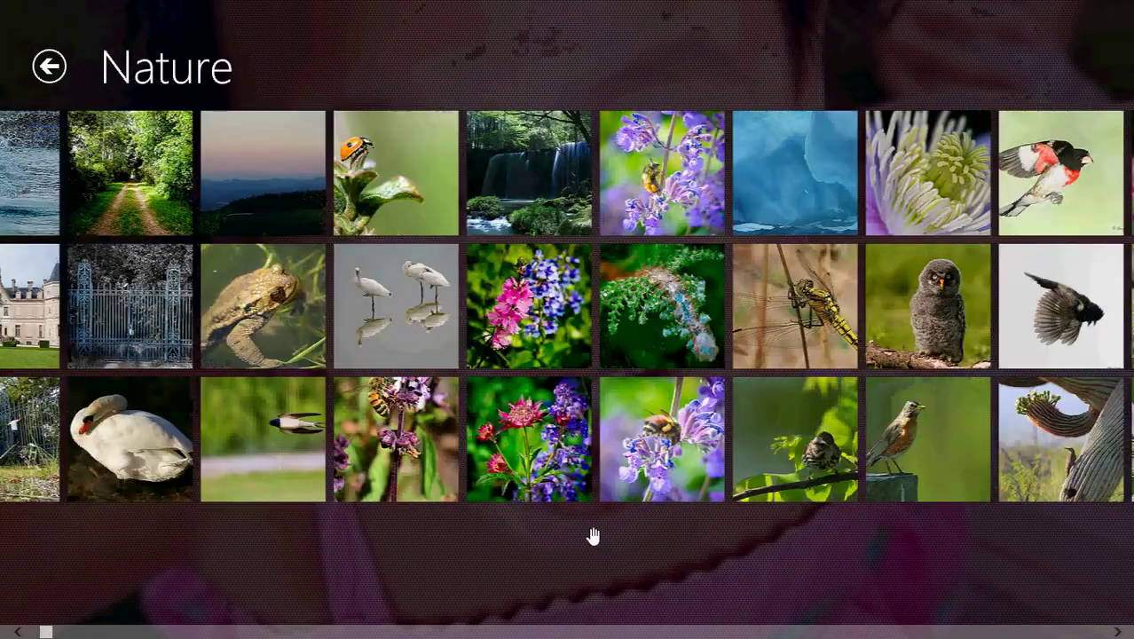
pyautogui.scroll(-10, 592, 536)
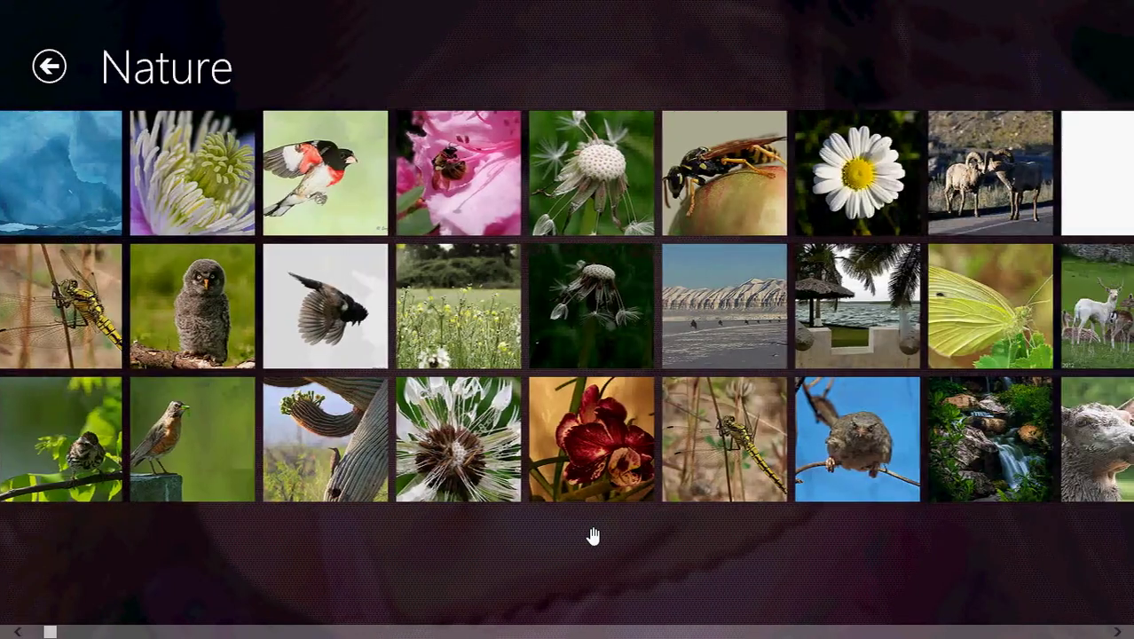
pyautogui.scroll(-10, 592, 535)
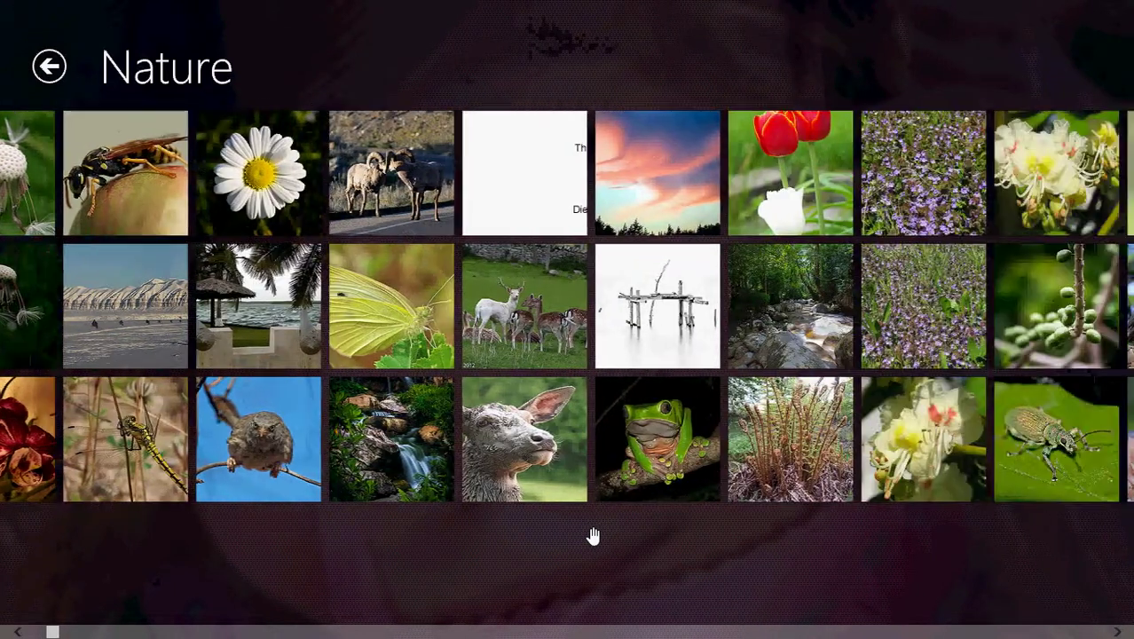
pyautogui.scroll(-1, 593, 536)
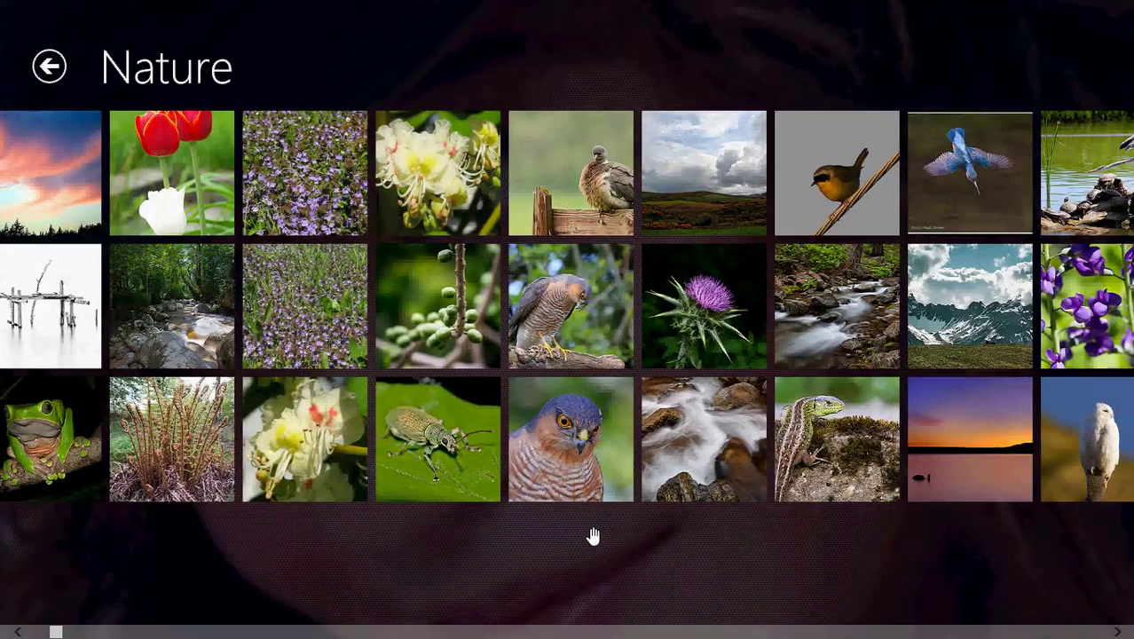
pyautogui.scroll(-7, 885, 543)
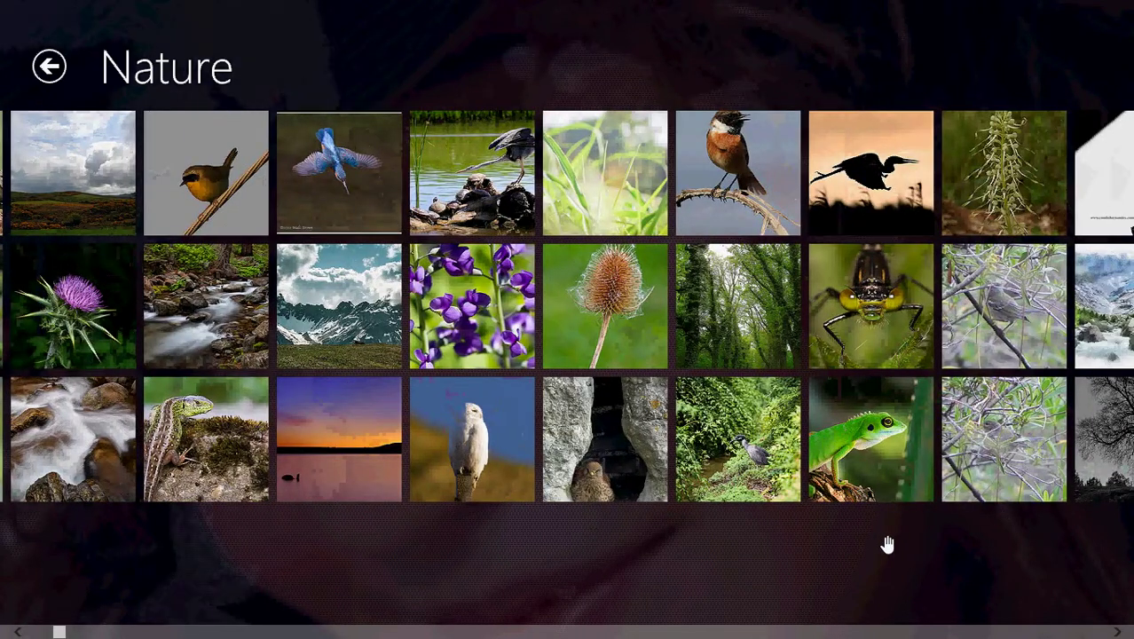
pyautogui.scroll(-4, 887, 543)
pyautogui.scroll(-2, 887, 543)
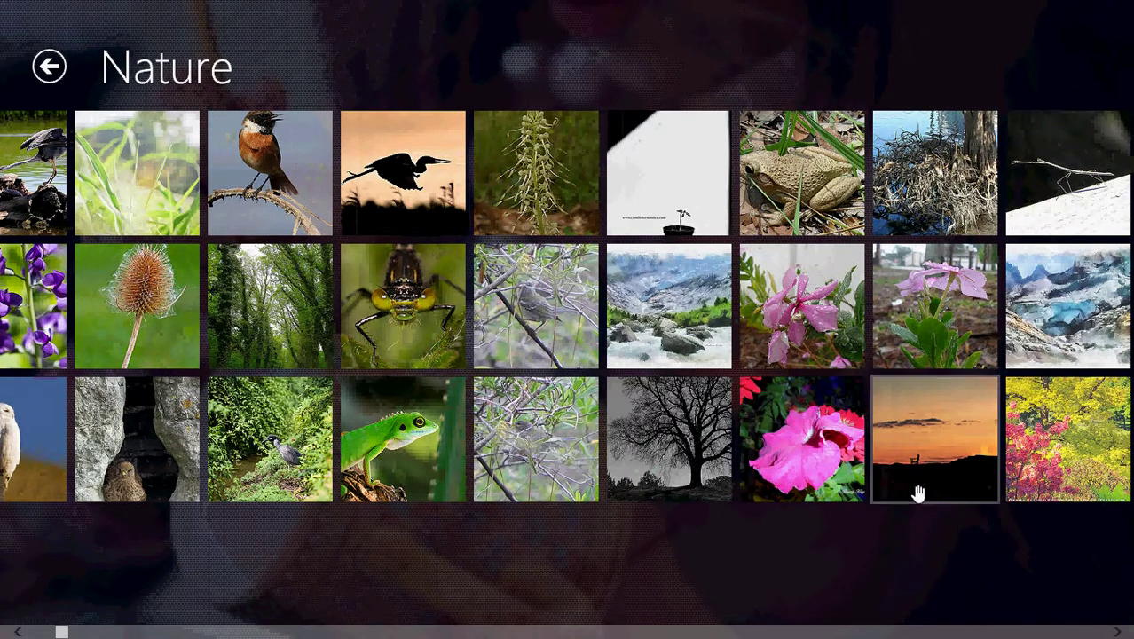
# Open the orange sunset photo full-size
pyautogui.click(924, 426)
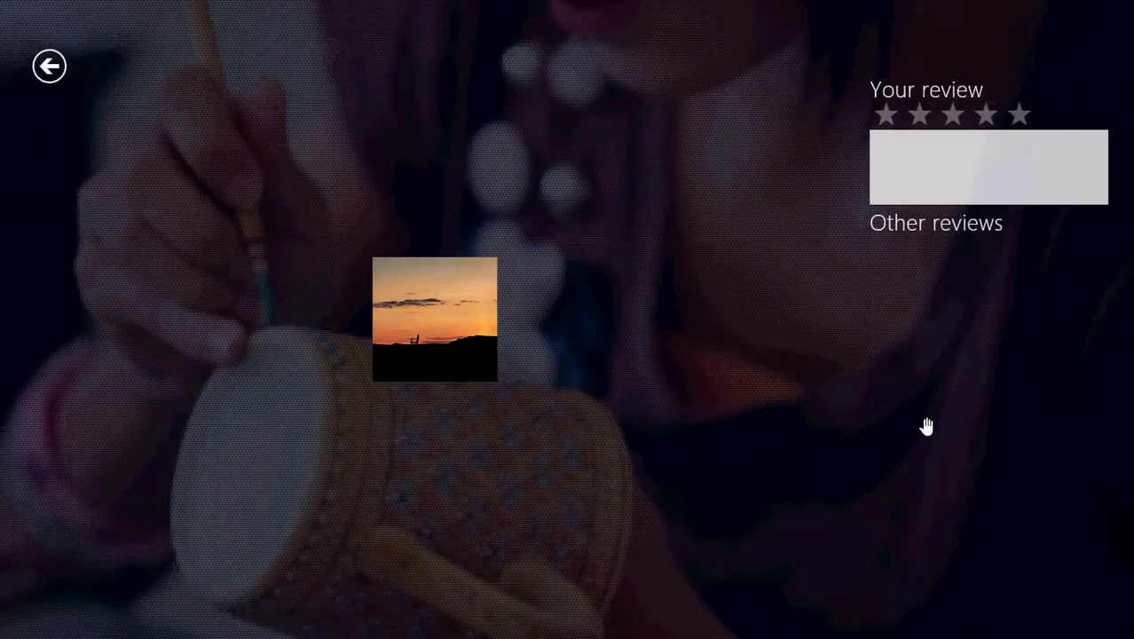
pyautogui.press('super+c')
pyautogui.press('Escape')
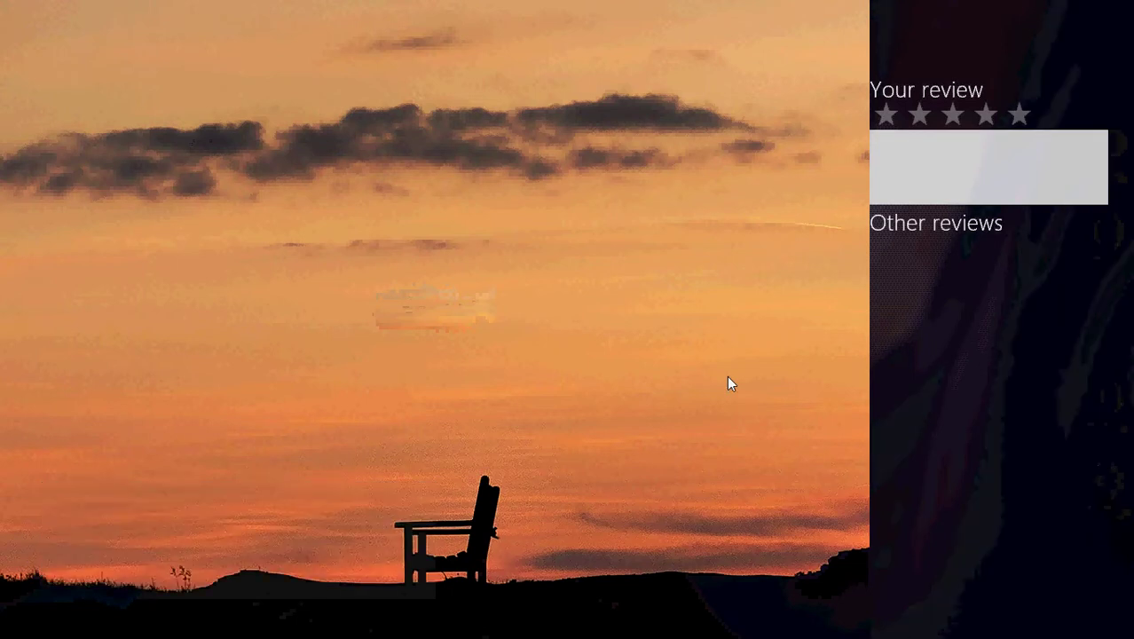
# Set the sunset photo as the lock screen background, then view and close its QR code
pyautogui.rightClick(727, 376)
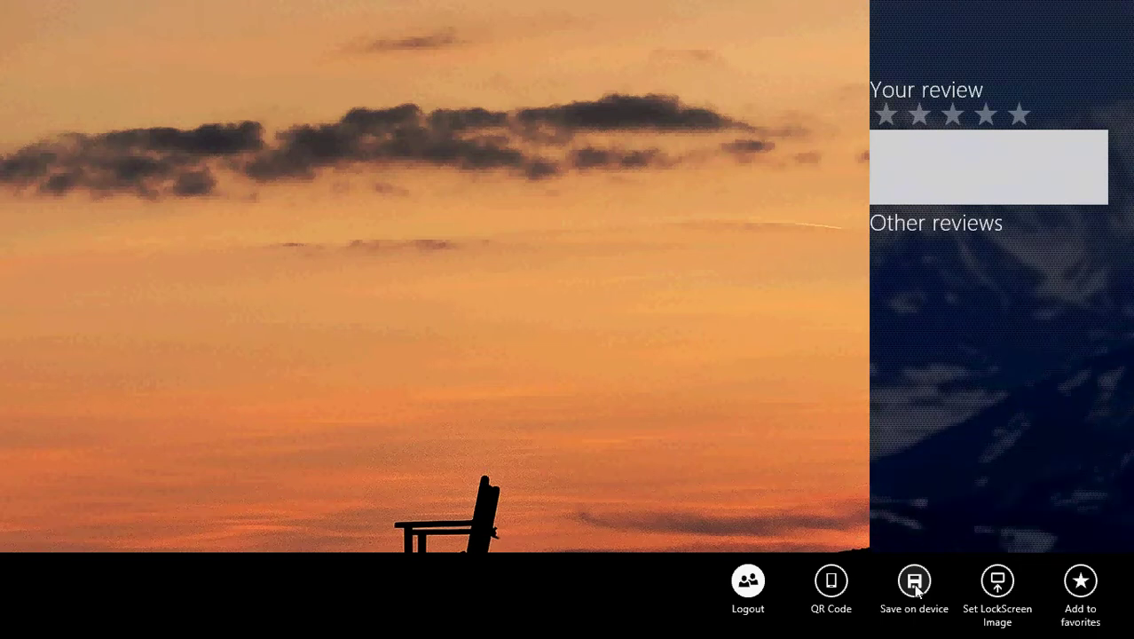
pyautogui.click(995, 582)
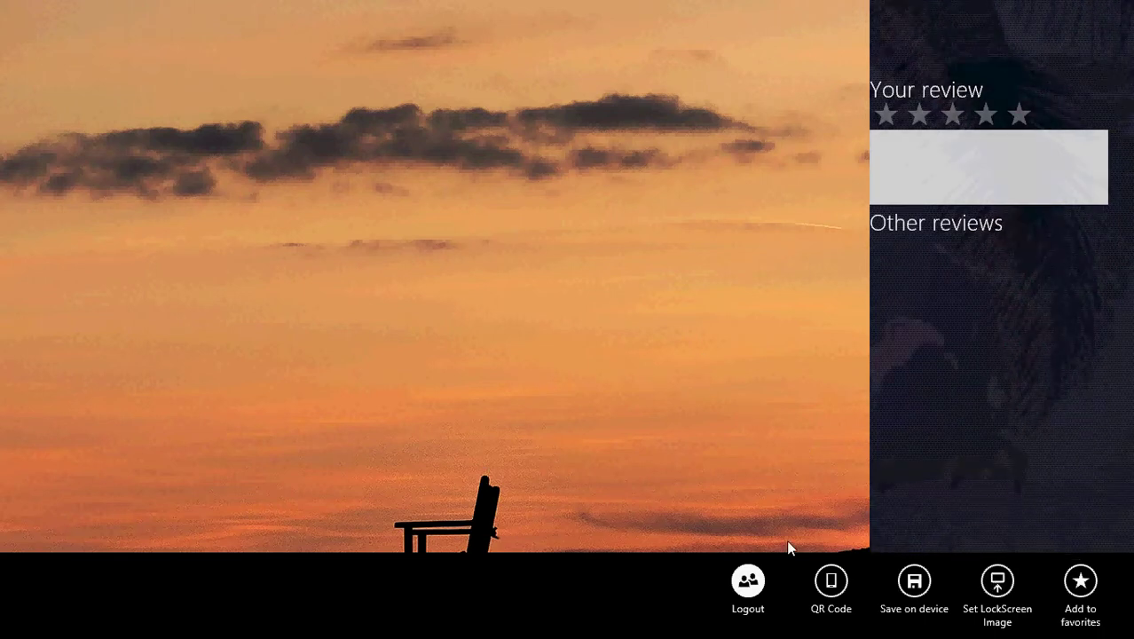
pyautogui.click(831, 585)
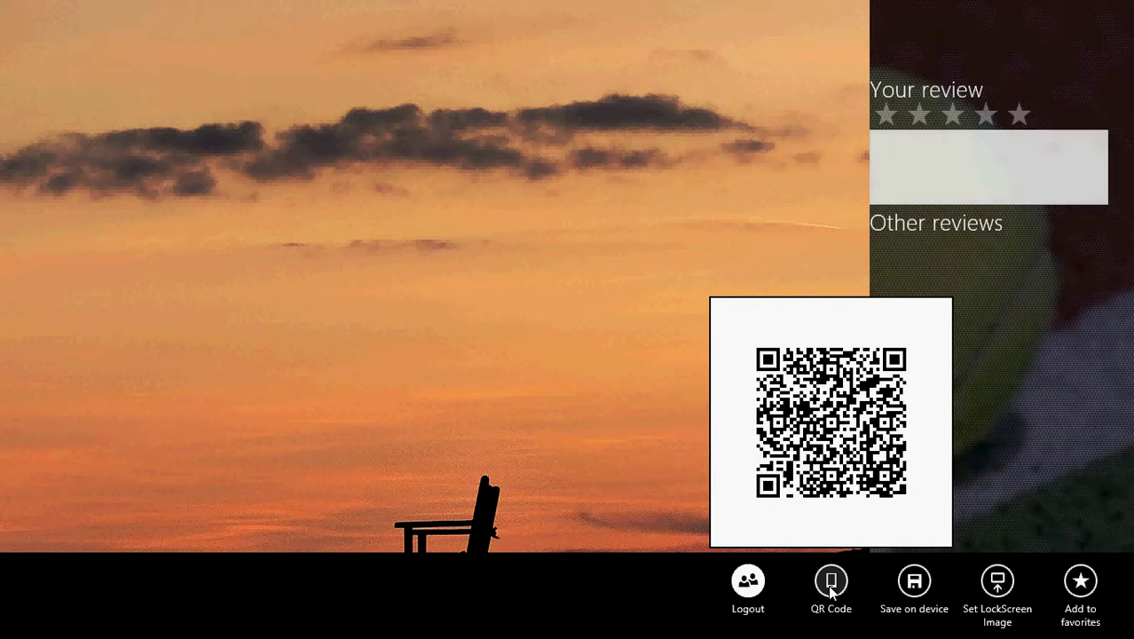
pyautogui.click(1002, 272)
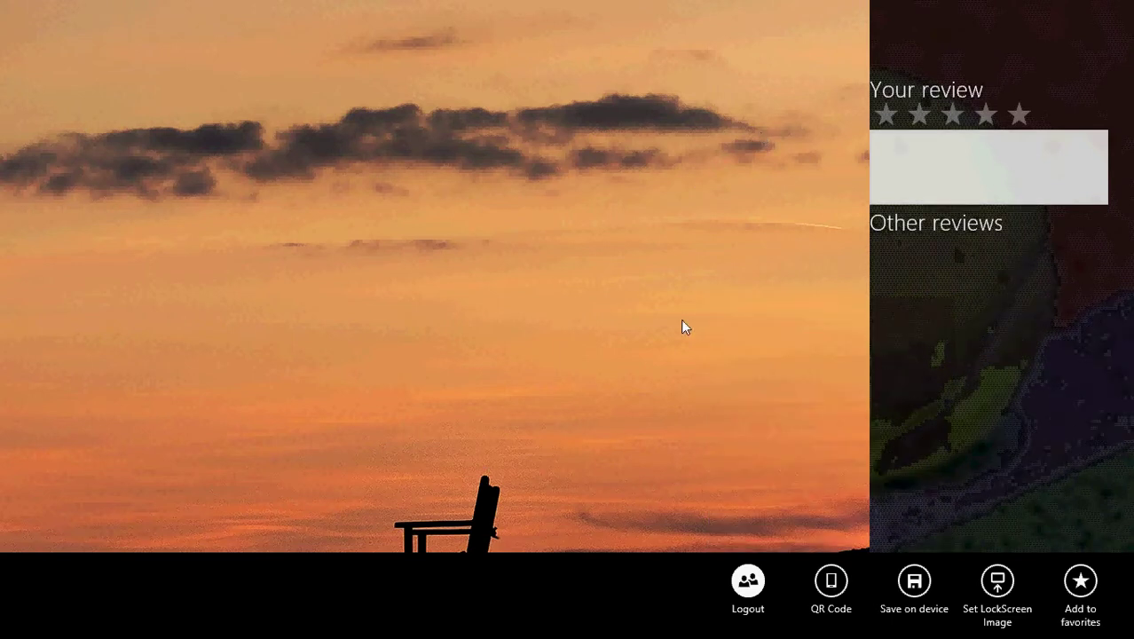
# Rate the sunset photo three stars with no comment, then open the Share charm
pyautogui.click(949, 115)
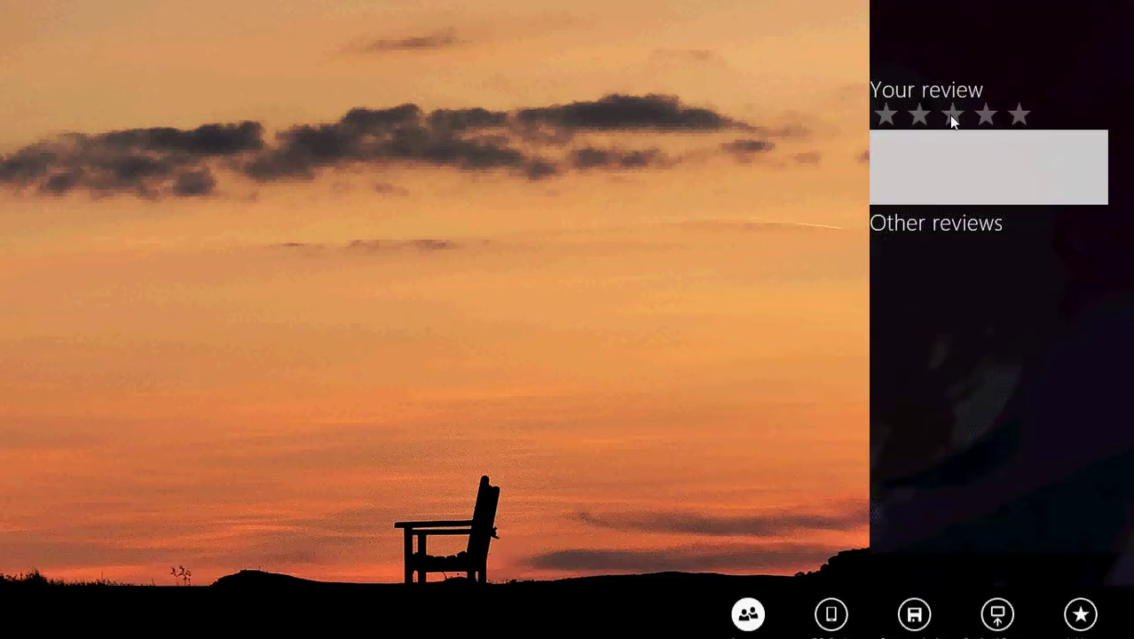
pyautogui.click(948, 115)
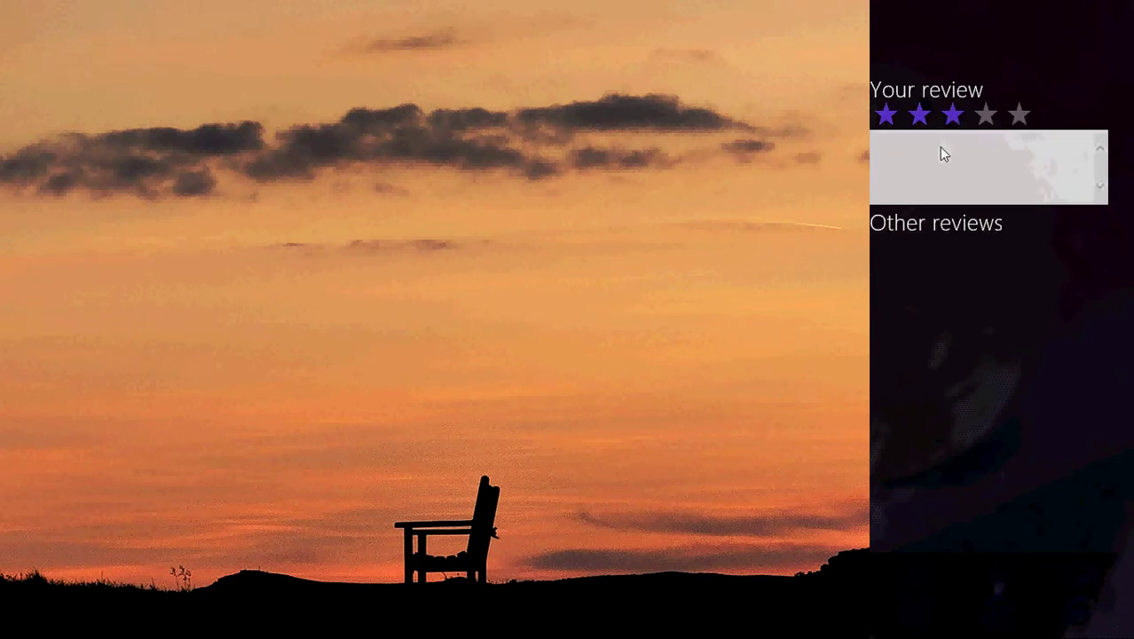
pyautogui.click(939, 147)
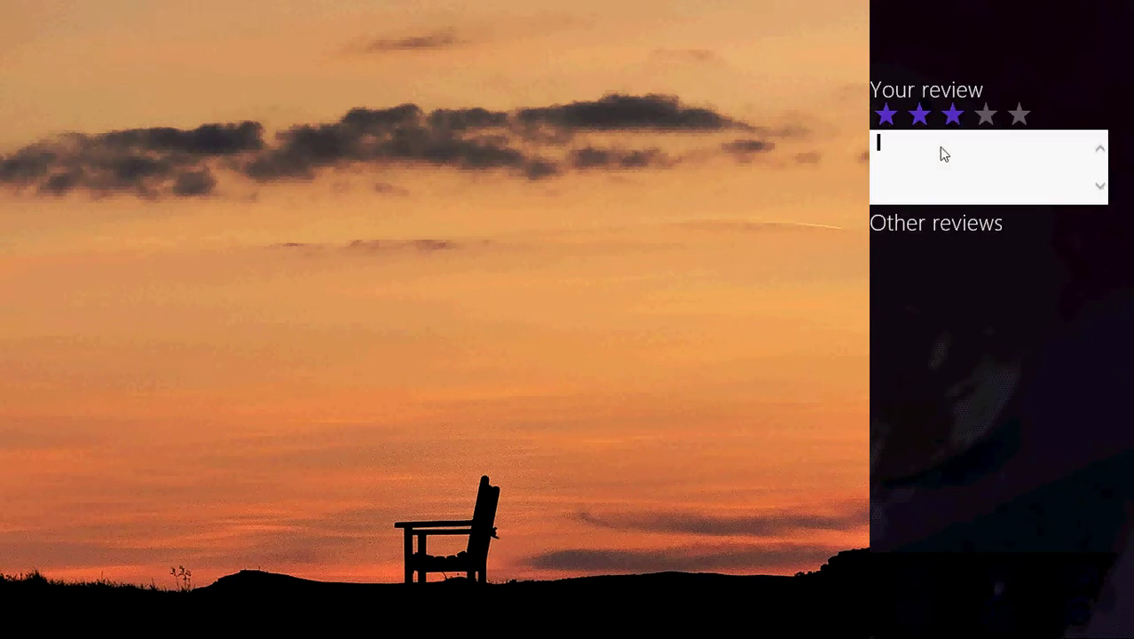
pyautogui.click(965, 394)
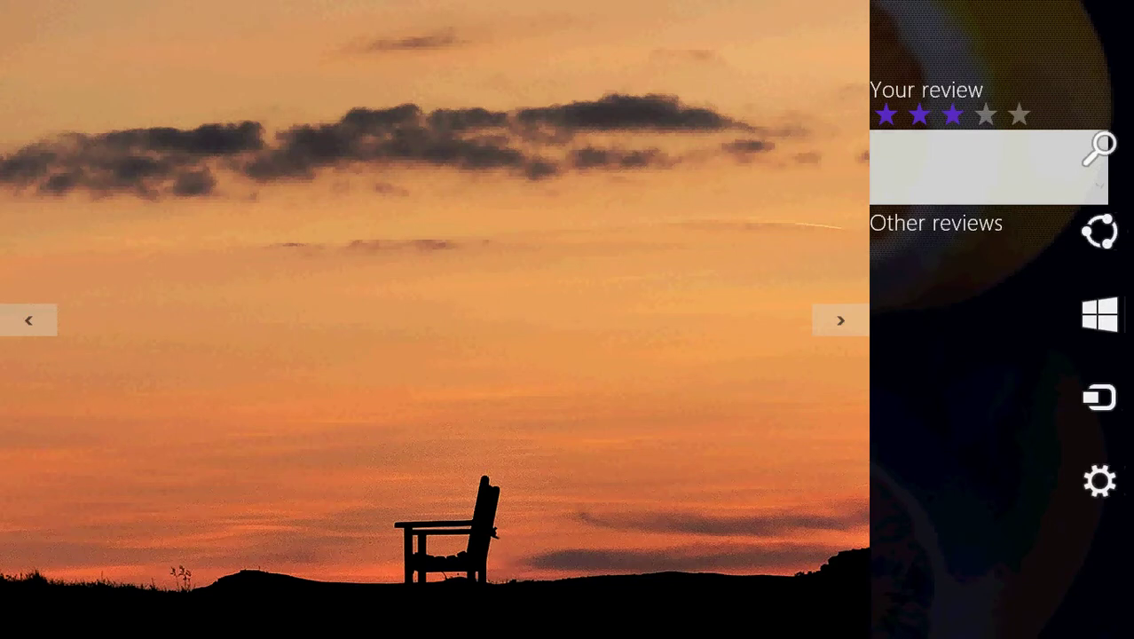
pyautogui.rightClick(1132, 1)
pyautogui.click(1097, 243)
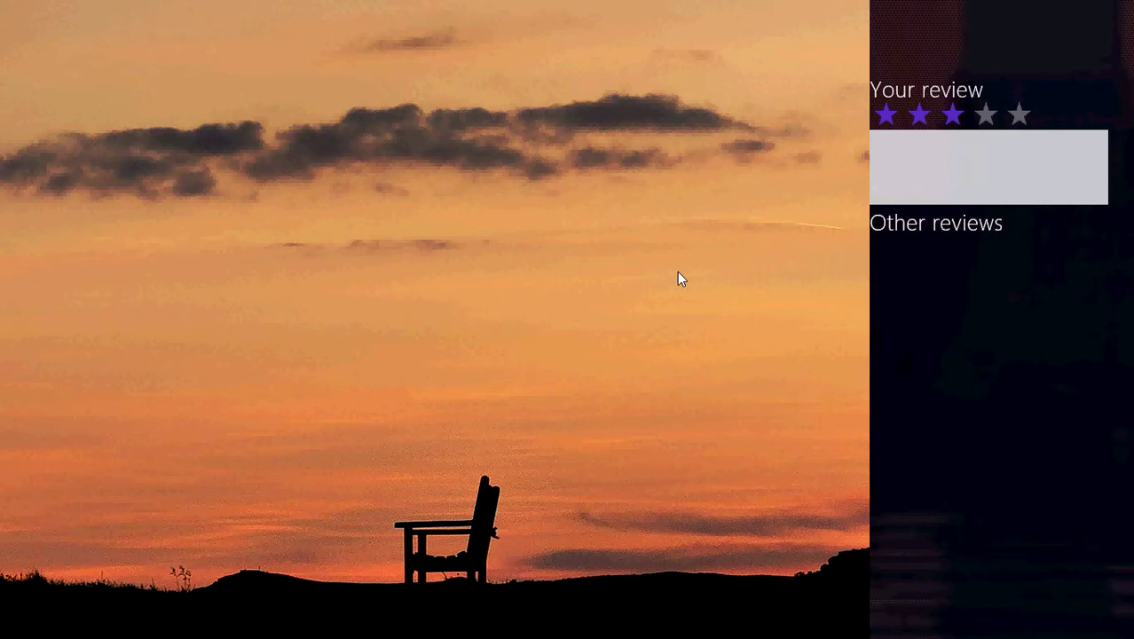
# Save the sunset photo to the Desktop as a PNG named 'wallpaper'
pyautogui.rightClick(692, 415)
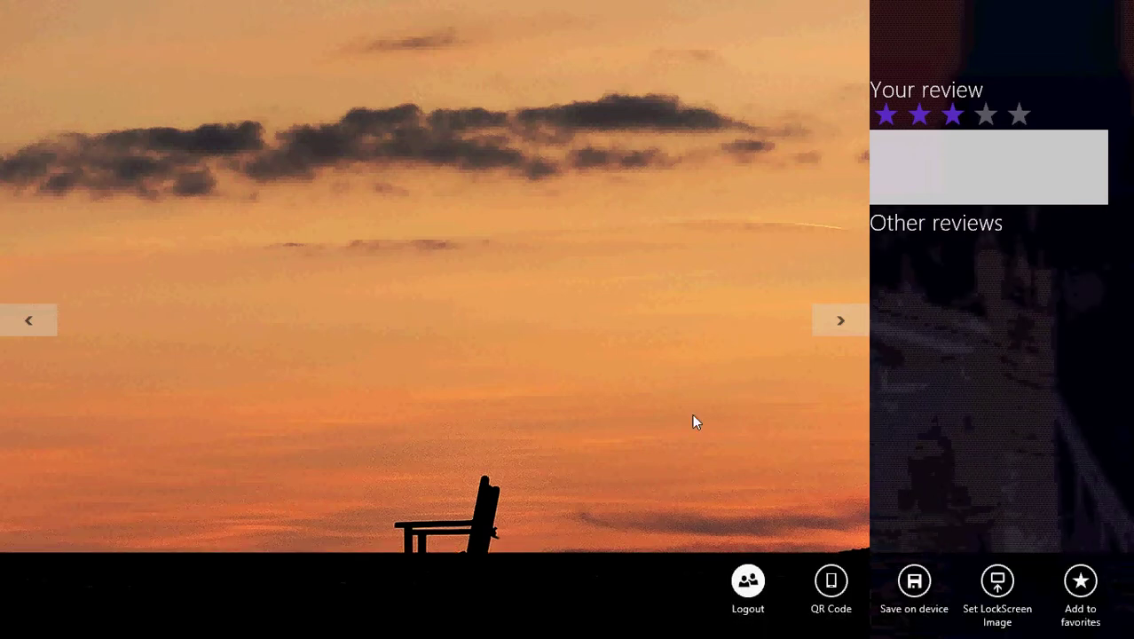
pyautogui.click(913, 581)
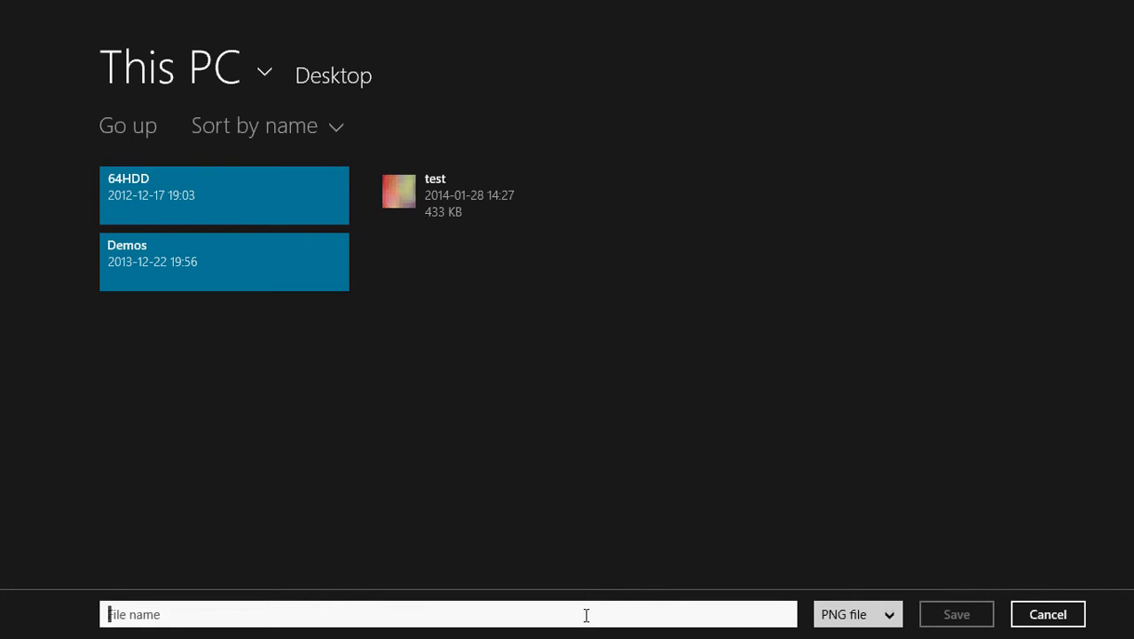
pyautogui.write('wall')
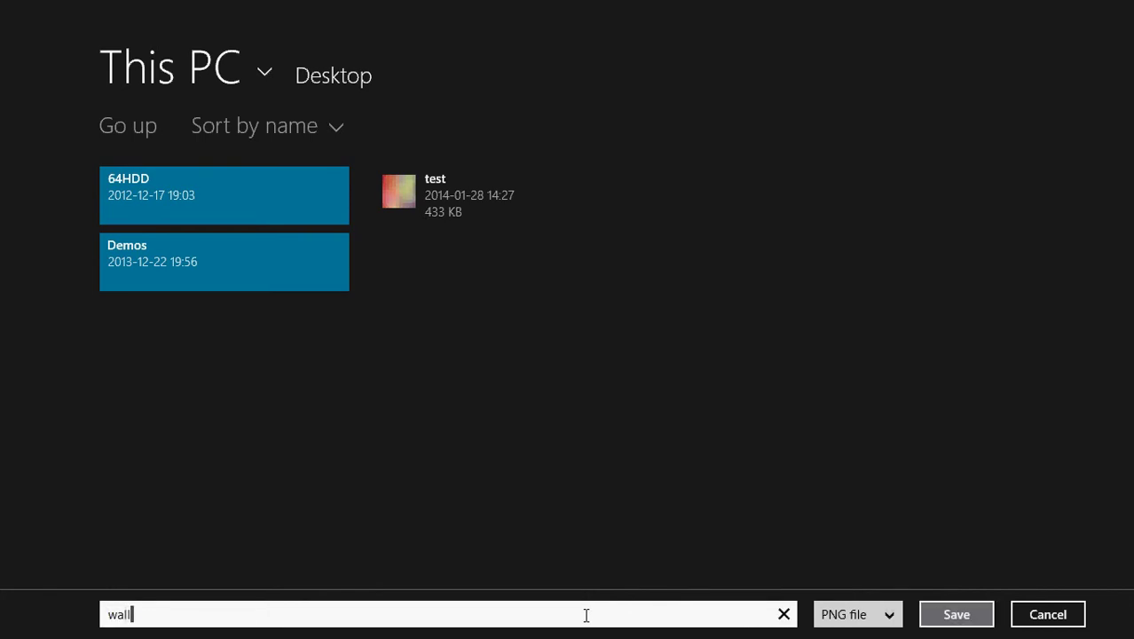
pyautogui.write('paper')
pyautogui.click(885, 622)
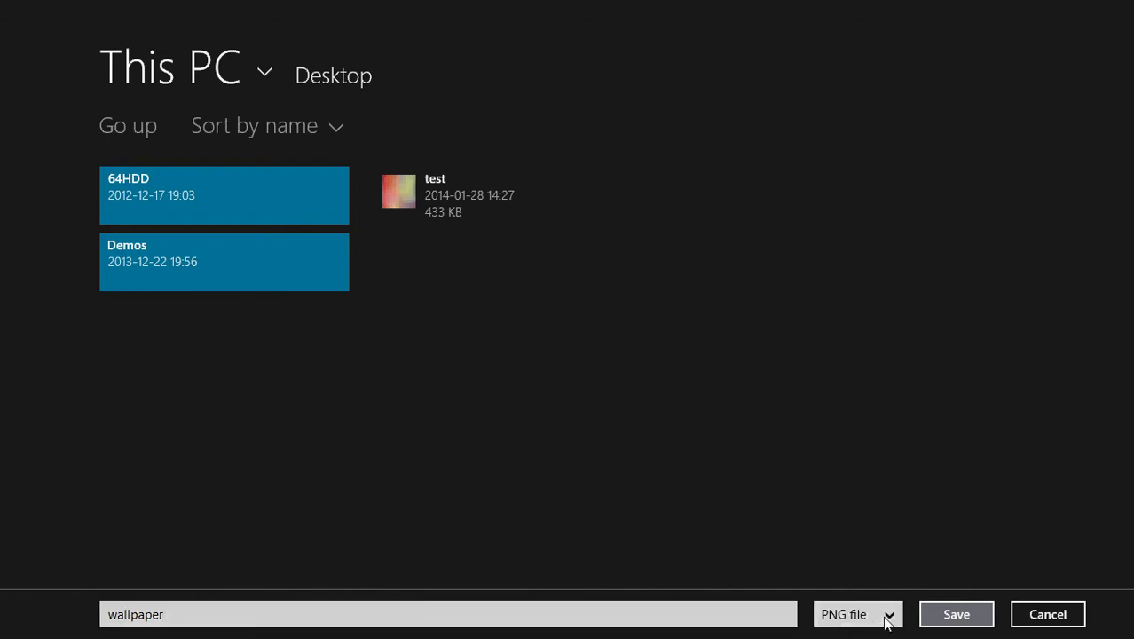
pyautogui.click(952, 615)
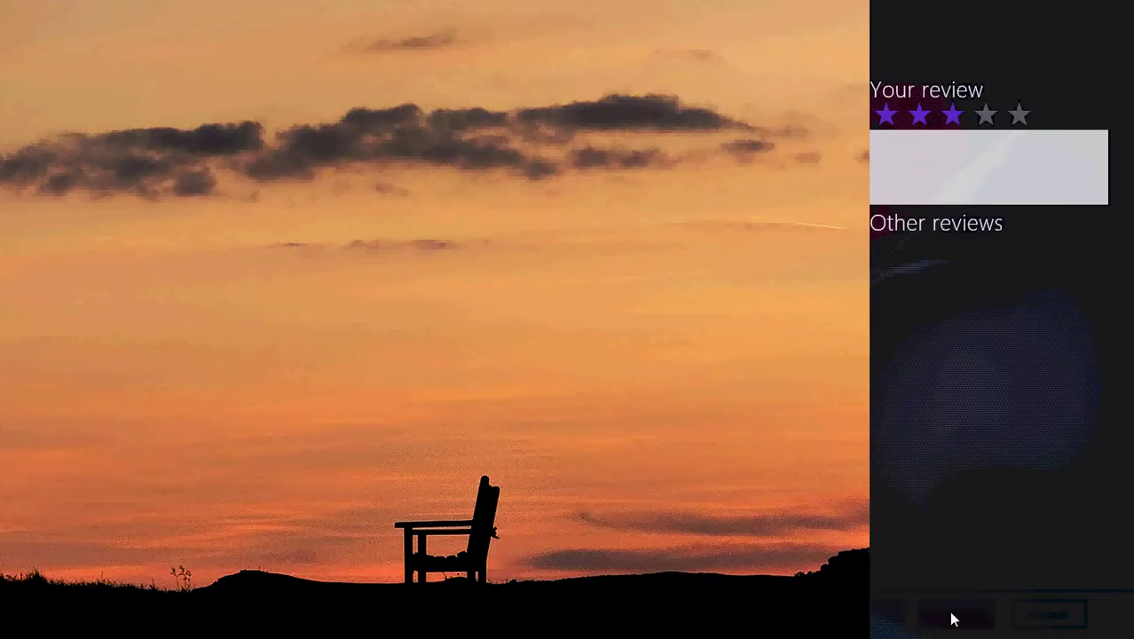
# Open the wallpaper image from the desktop, set it as desktop background, and close Photo Viewer
pyautogui.press('super')
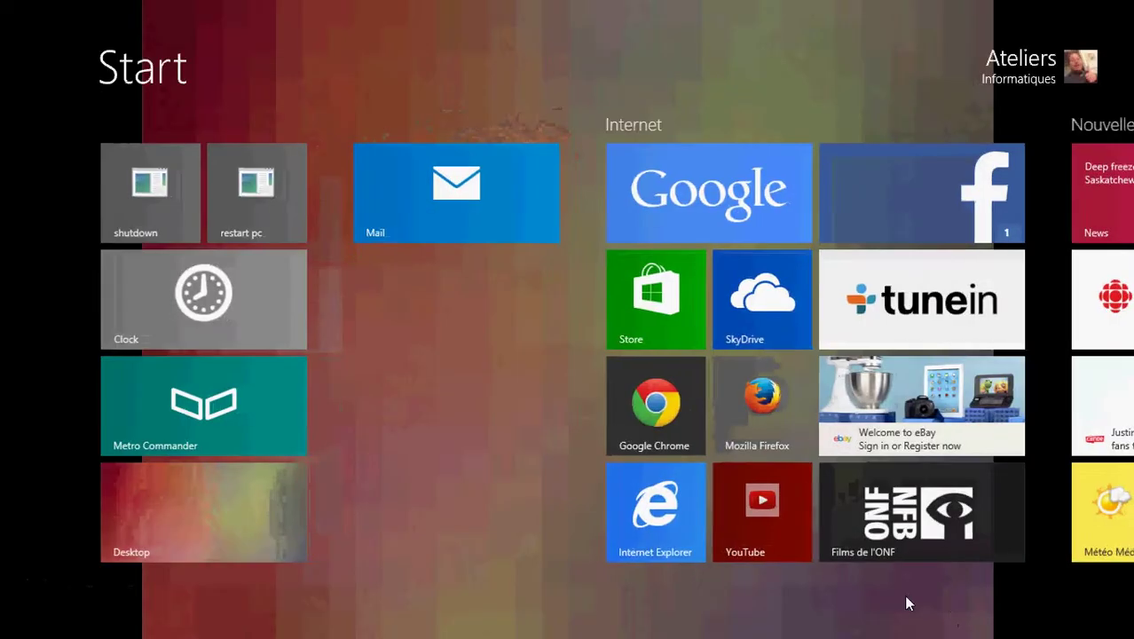
pyautogui.click(220, 509)
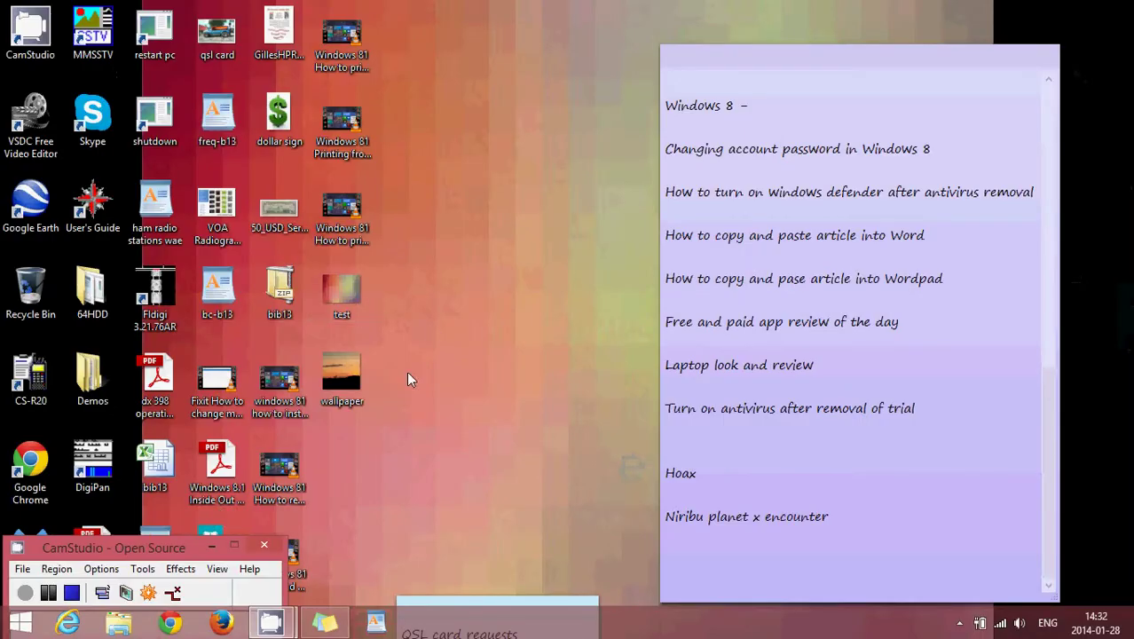
pyautogui.doubleClick(343, 377)
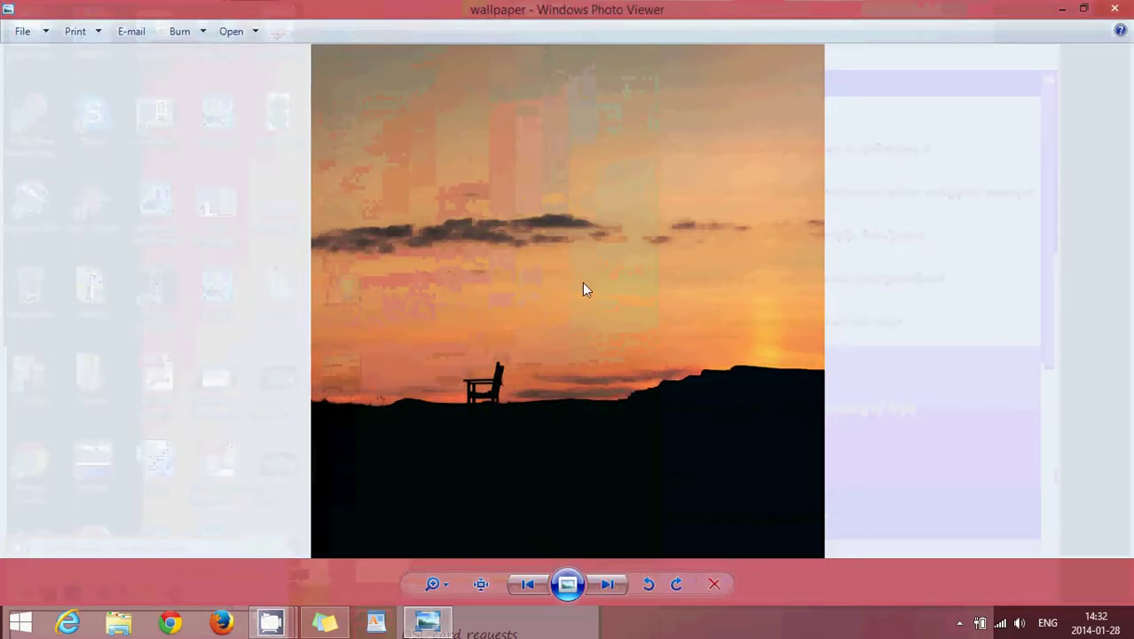
pyautogui.rightClick(583, 284)
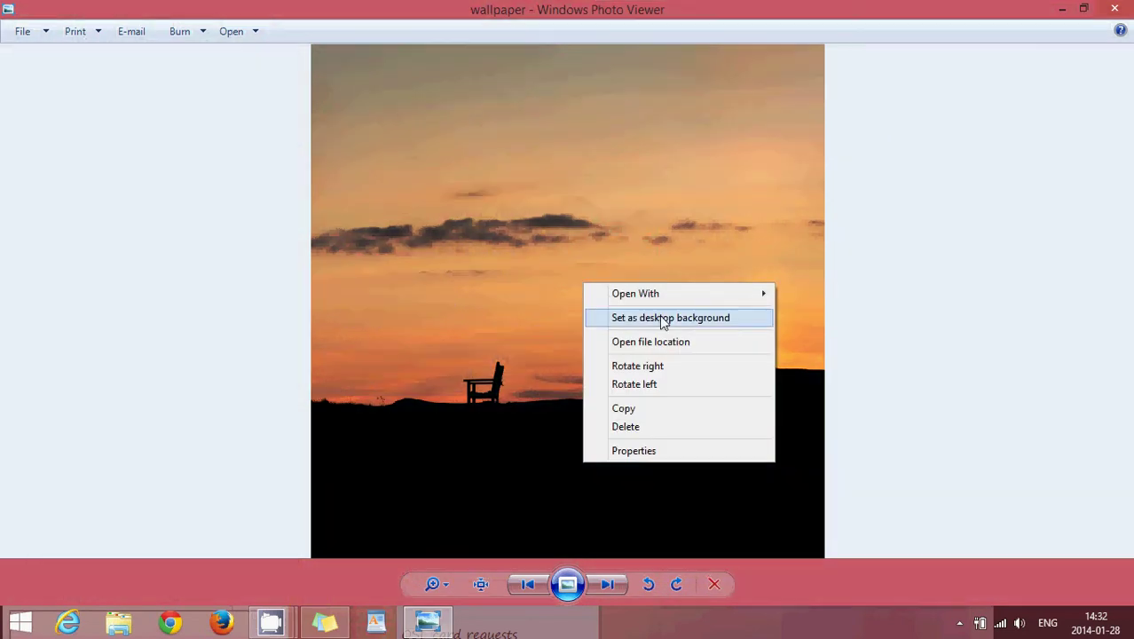
pyautogui.click(661, 319)
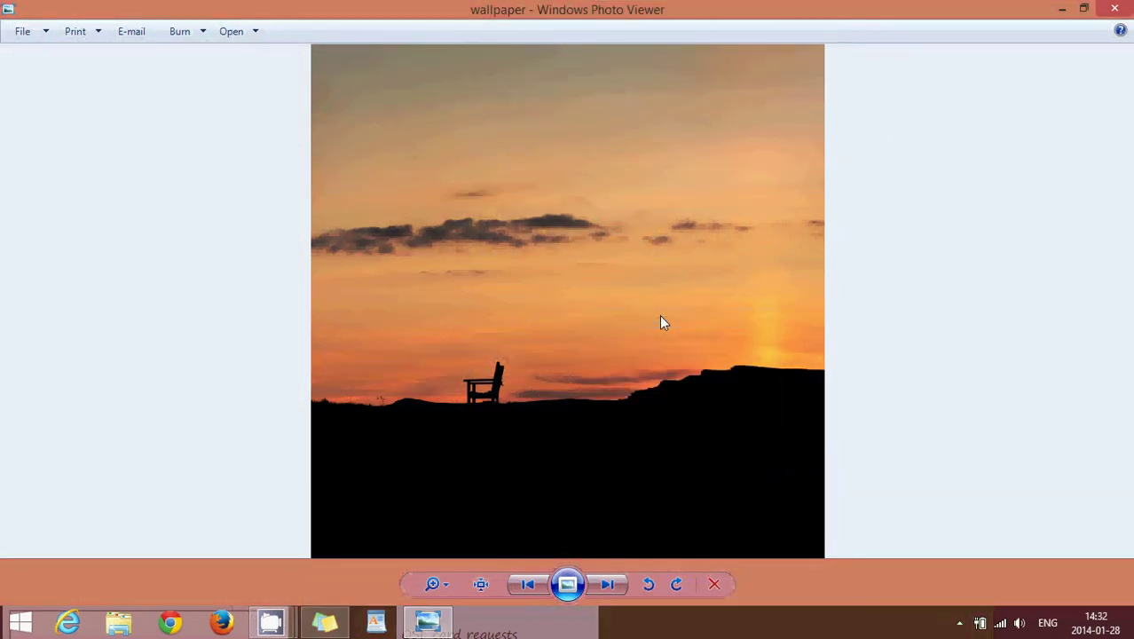
pyautogui.click(1115, 10)
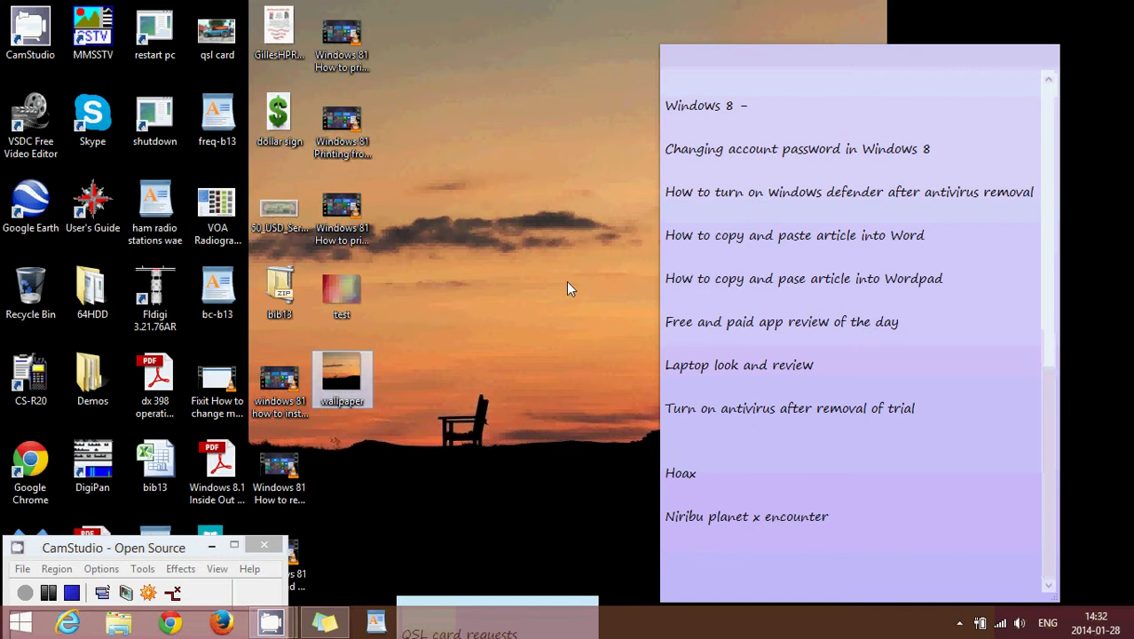
pyautogui.press('super')
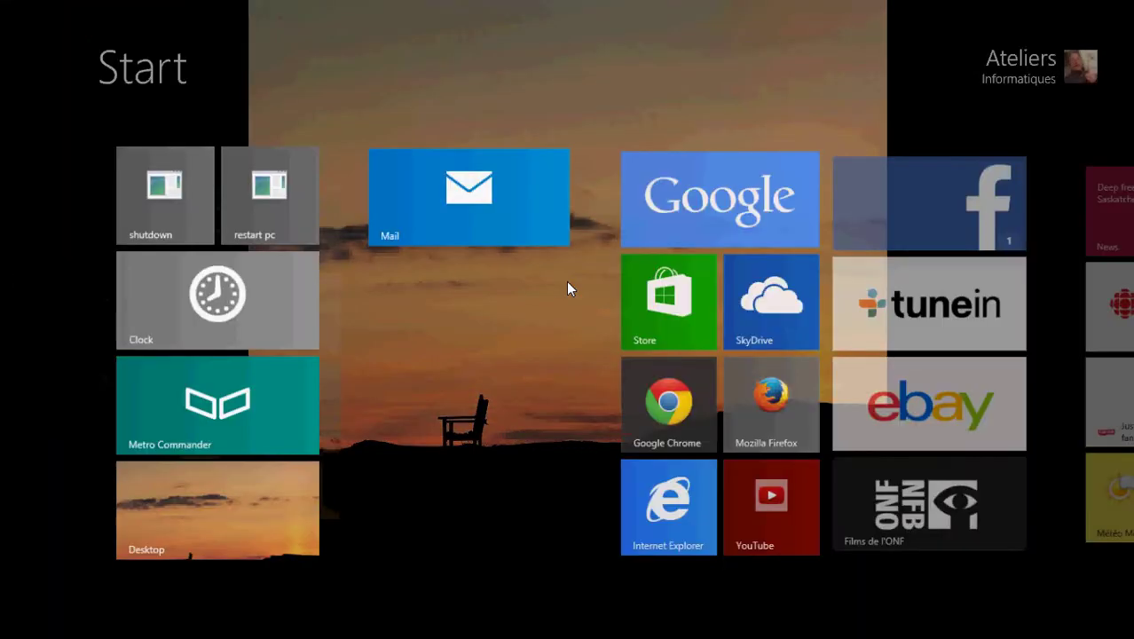
pyautogui.scroll(-6, 417, 337)
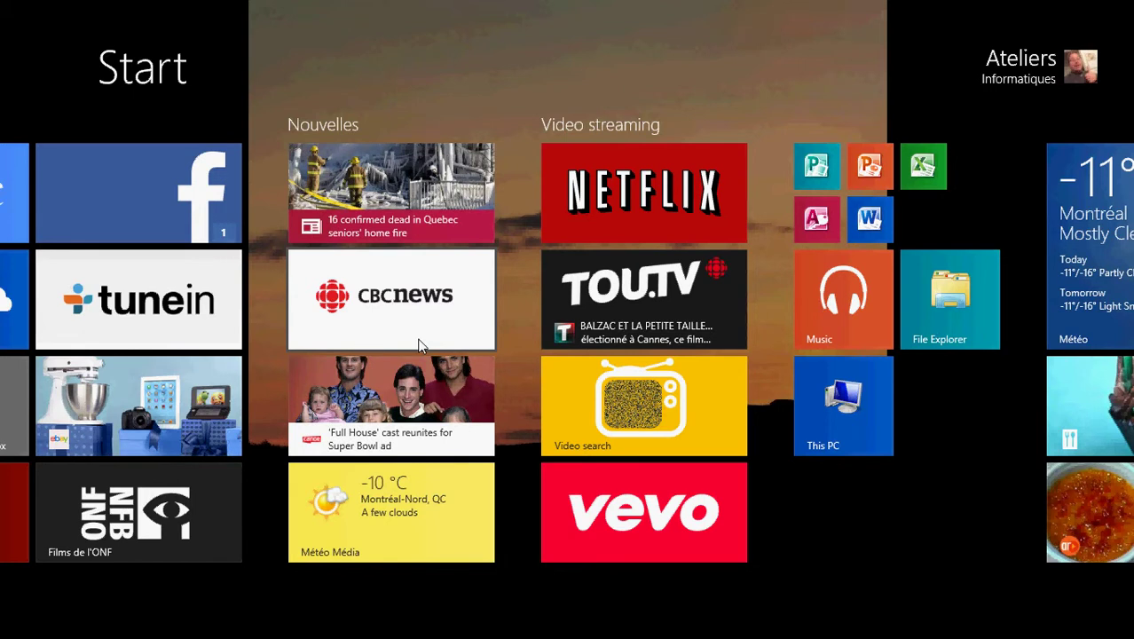
pyautogui.scroll(8, 417, 337)
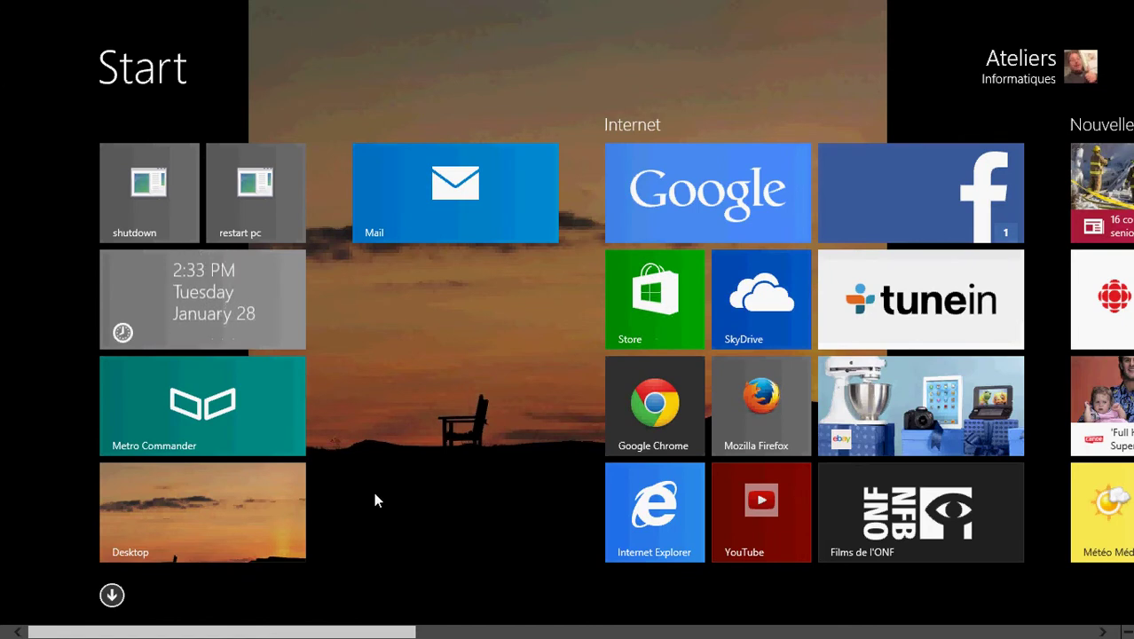
pyautogui.press('super')
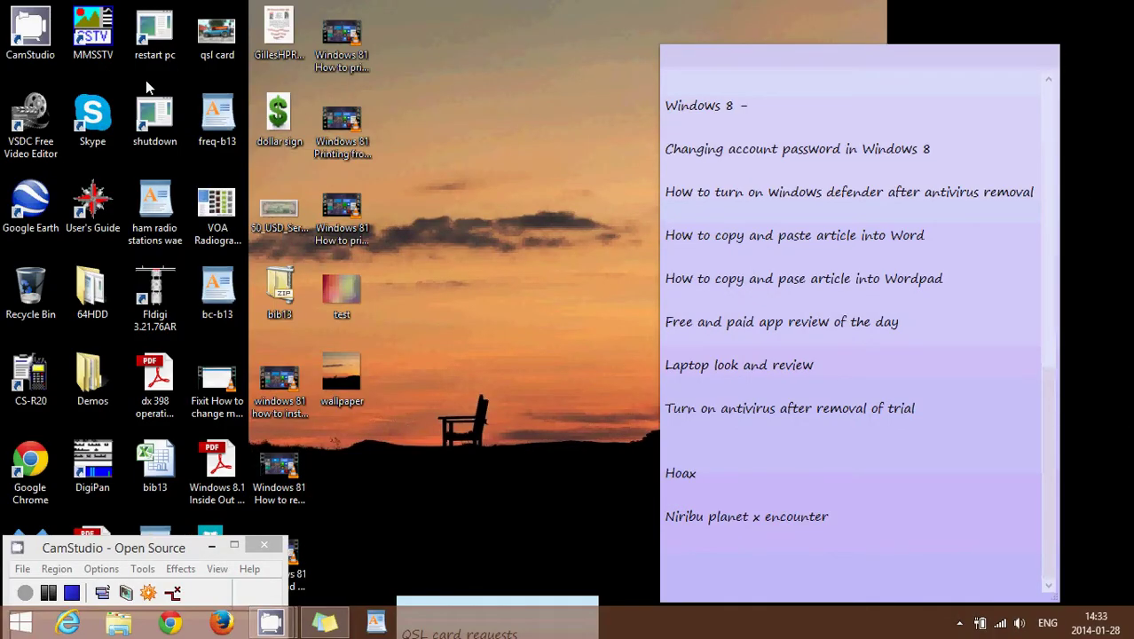
# Return to Photo Inspiration and step back three photos to the pink petunia, showing its actions
pyautogui.moveTo(3, 159)
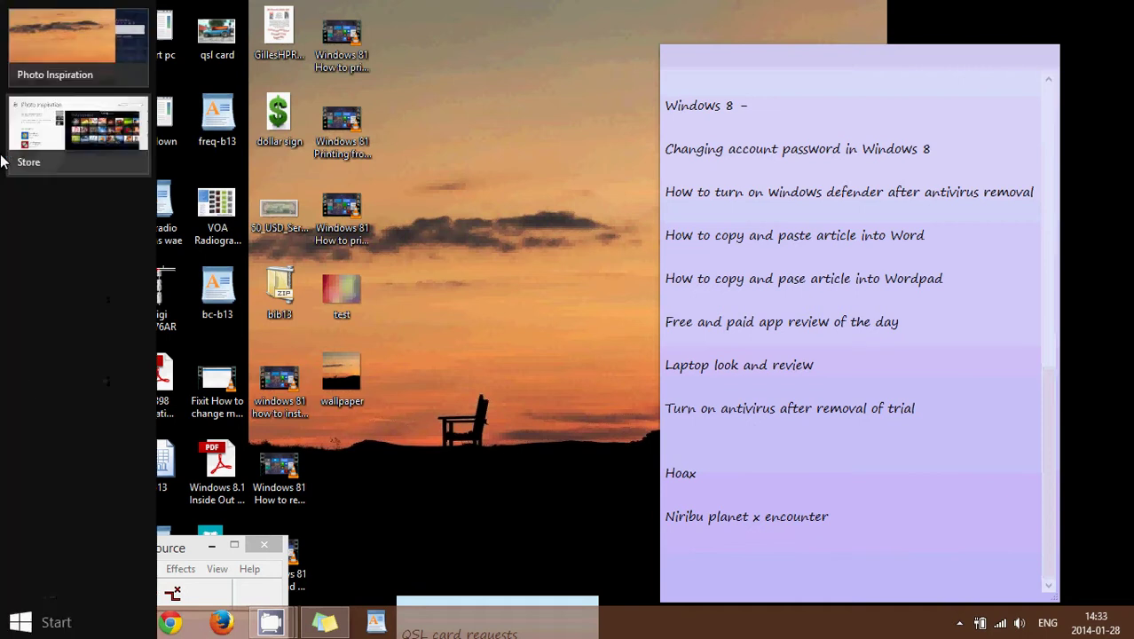
pyautogui.click(68, 48)
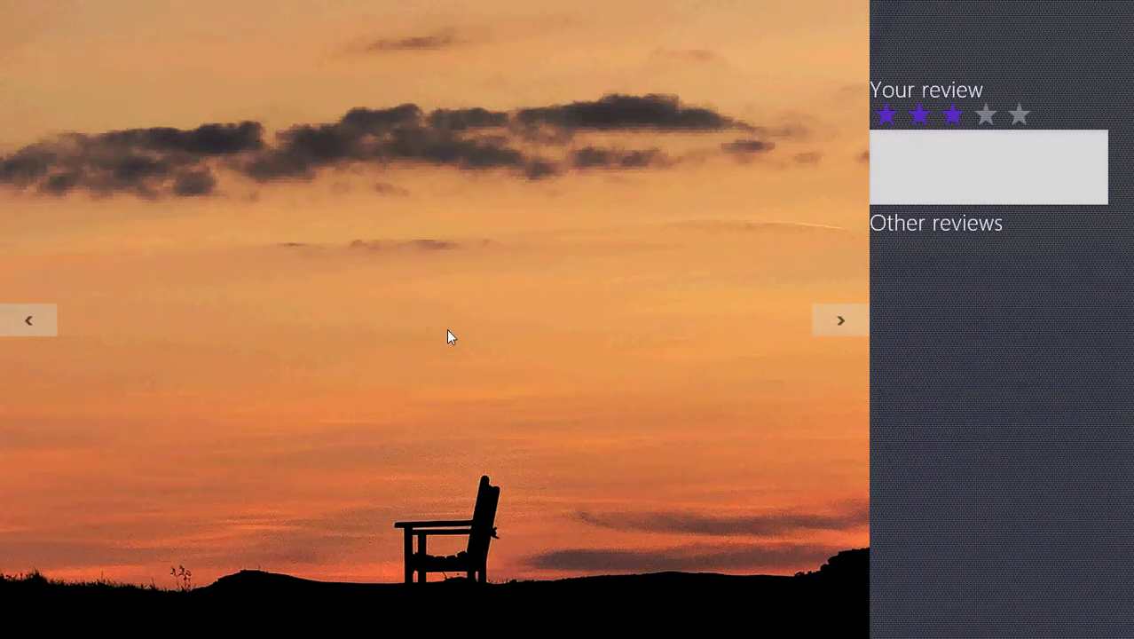
pyautogui.click(25, 319)
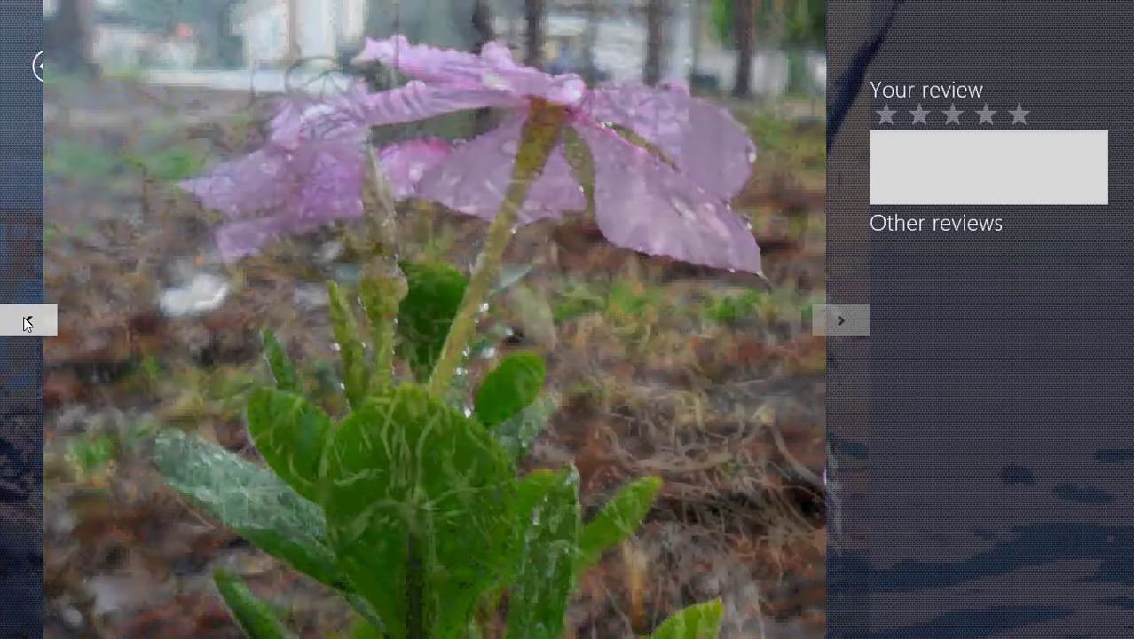
pyautogui.click(25, 321)
pyautogui.click(25, 321)
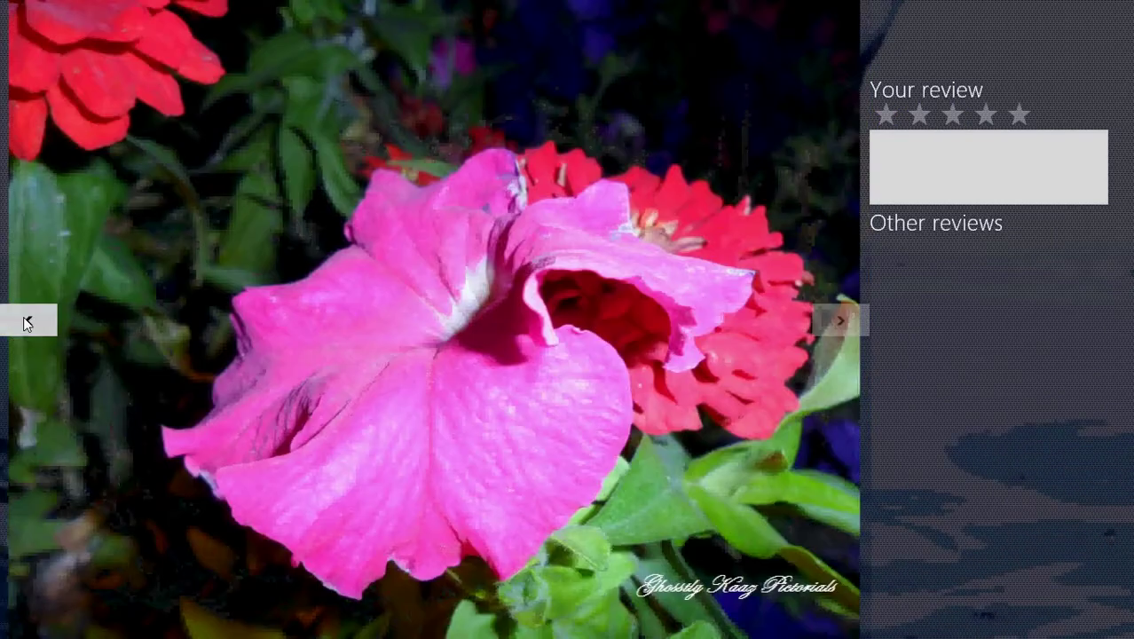
pyautogui.rightClick(336, 371)
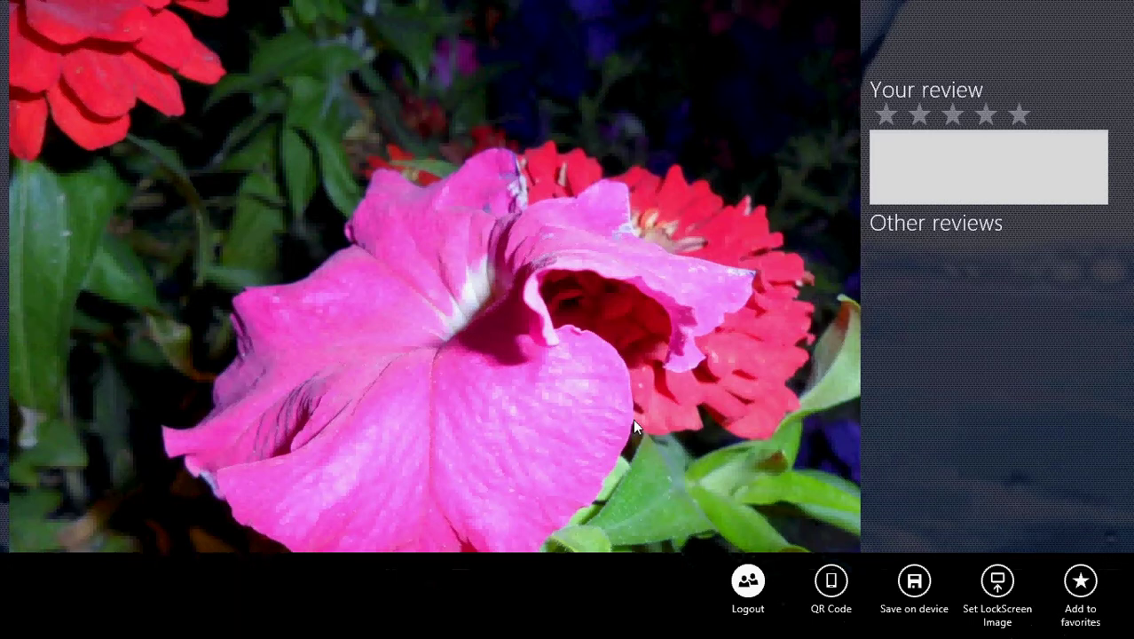
pyautogui.press('super')
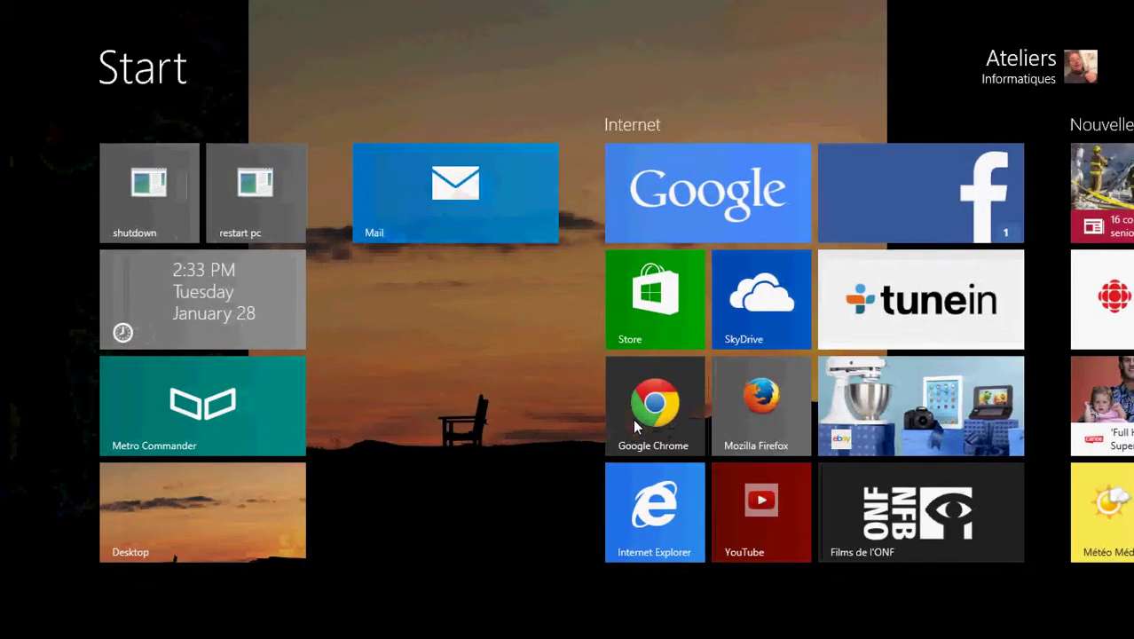